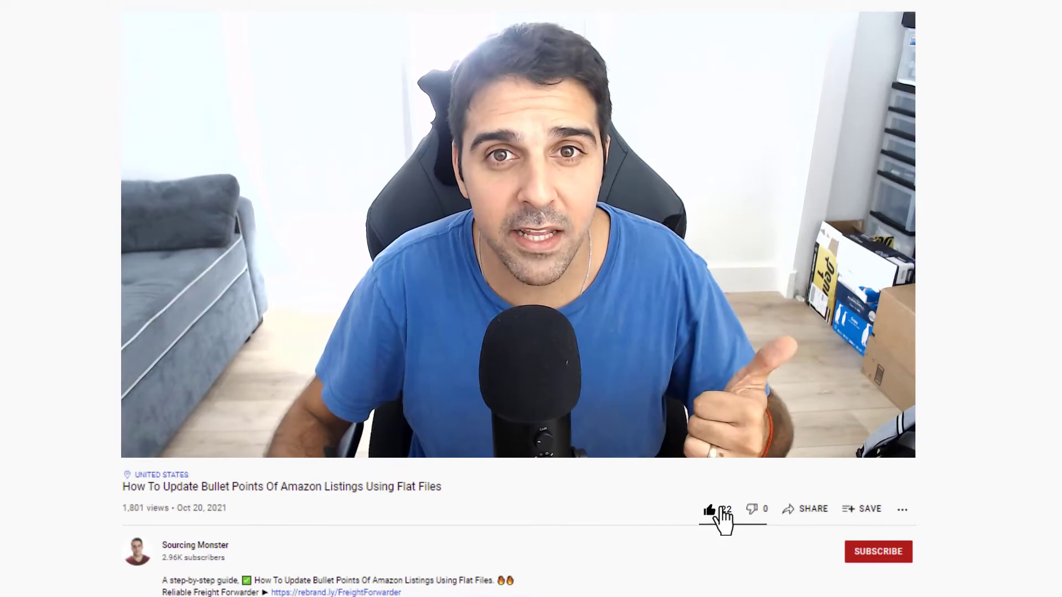
Subscribe to the channel and scroll down to the video description's resource links
{"action": "left_click", "coordinate": [808, 512]}
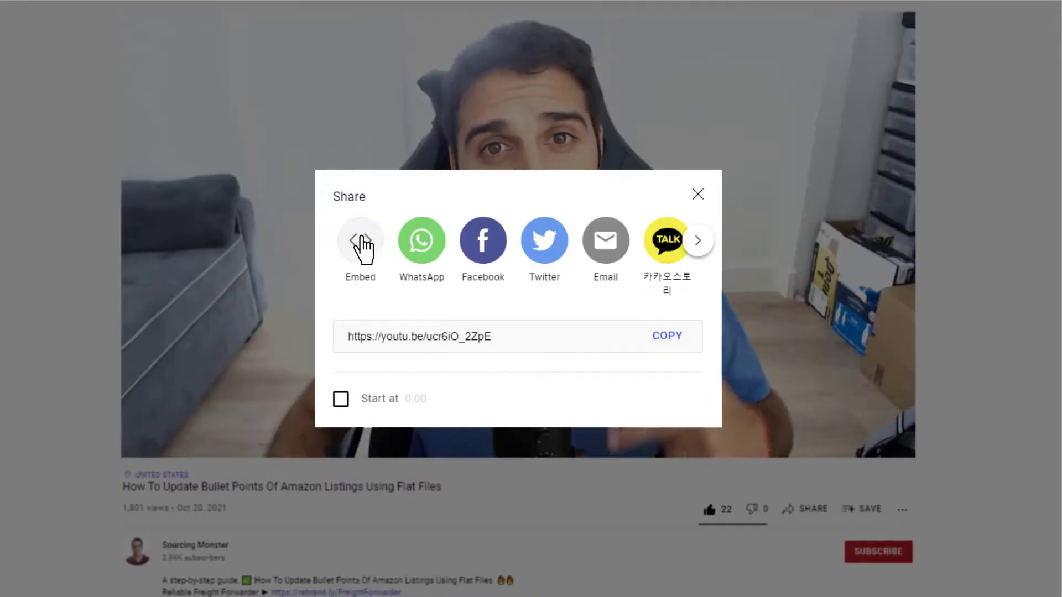
{"action": "key", "text": "Escape"}
{"action": "left_click", "coordinate": [873, 552]}
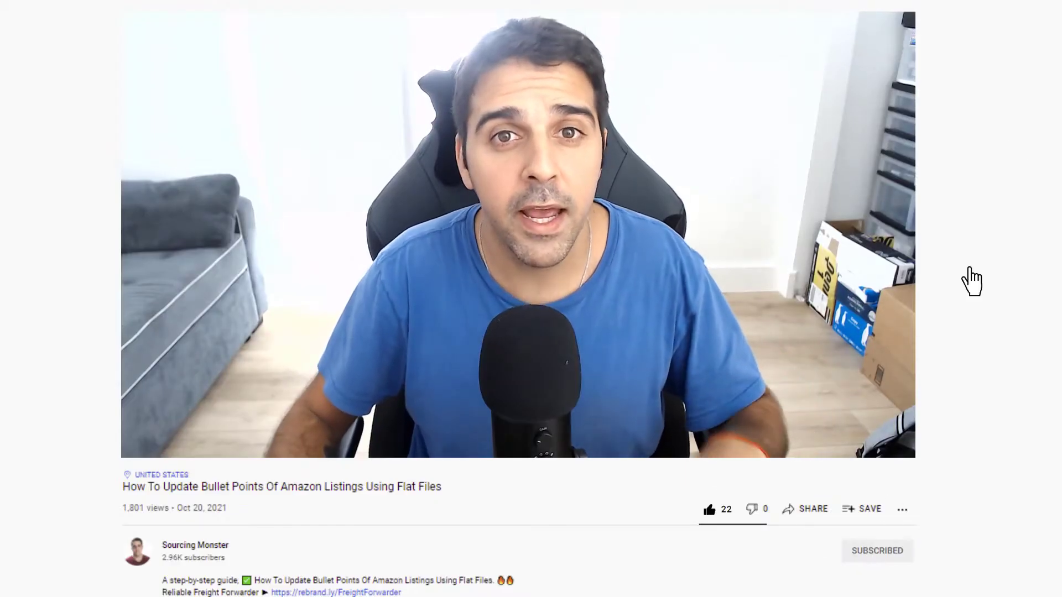
{"action": "left_click_drag", "start_coordinate": [1050, 55], "coordinate": [1049, 273]}
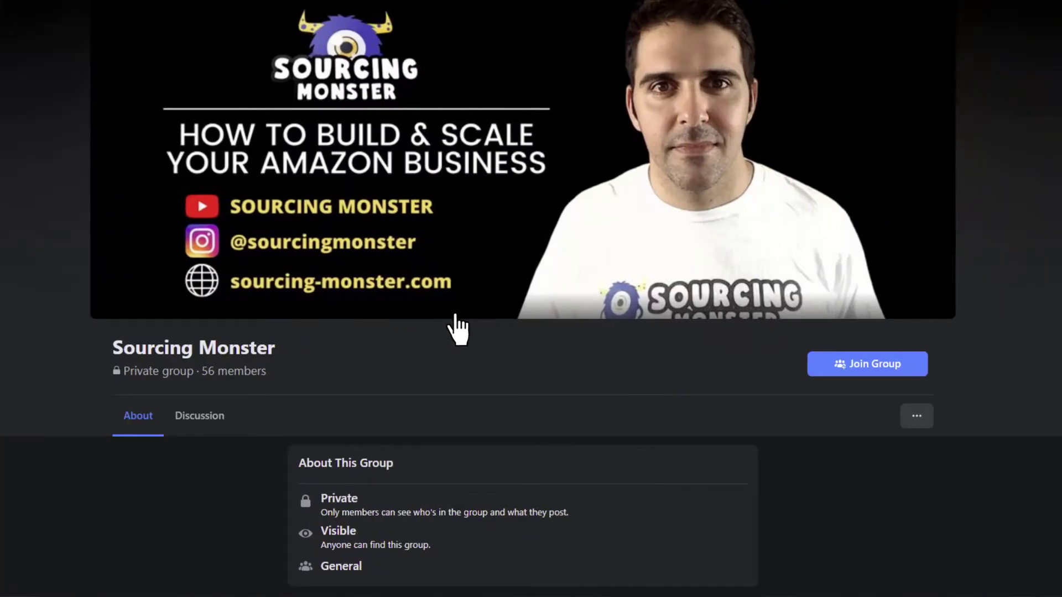
Request to join the Sourcing Monster private Facebook group
{"action": "left_click", "coordinate": [868, 362]}
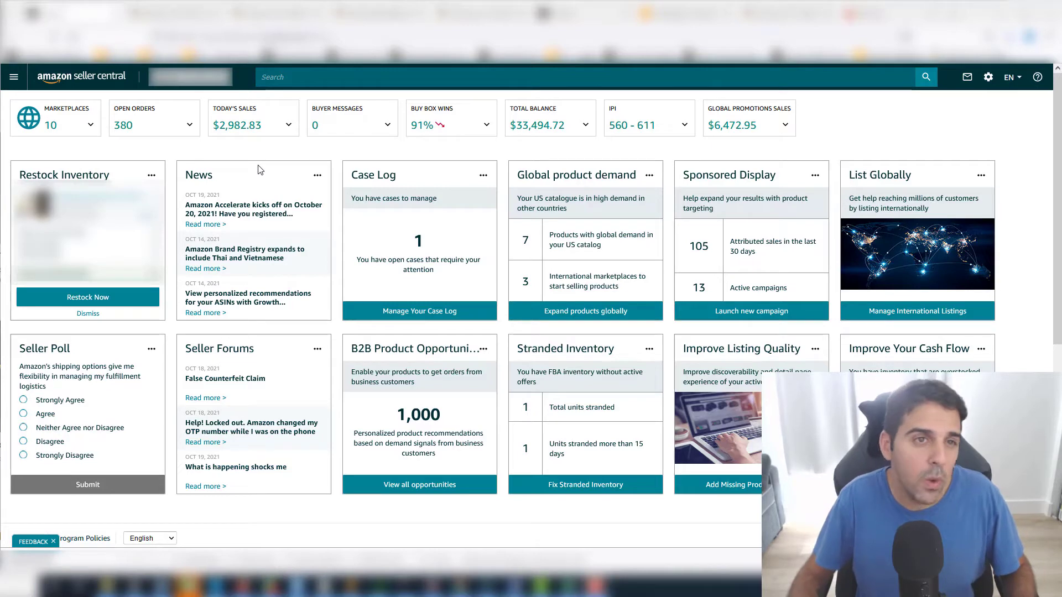
Go to Inventory > Add Products via Upload and show the Download an Inventory File section
{"action": "left_click", "coordinate": [14, 77]}
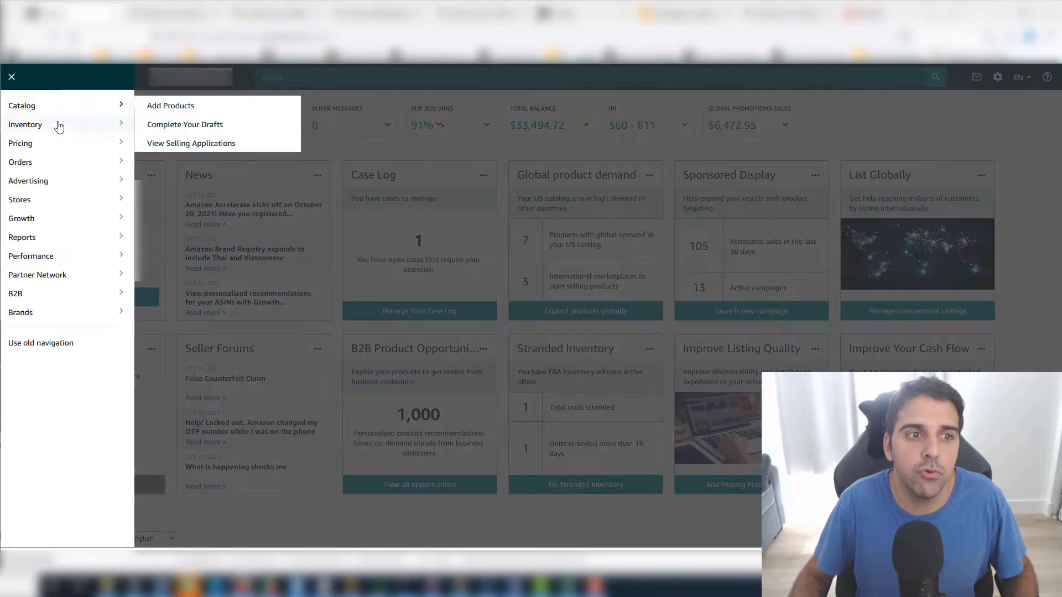
{"action": "mouse_move", "coordinate": [99, 133]}
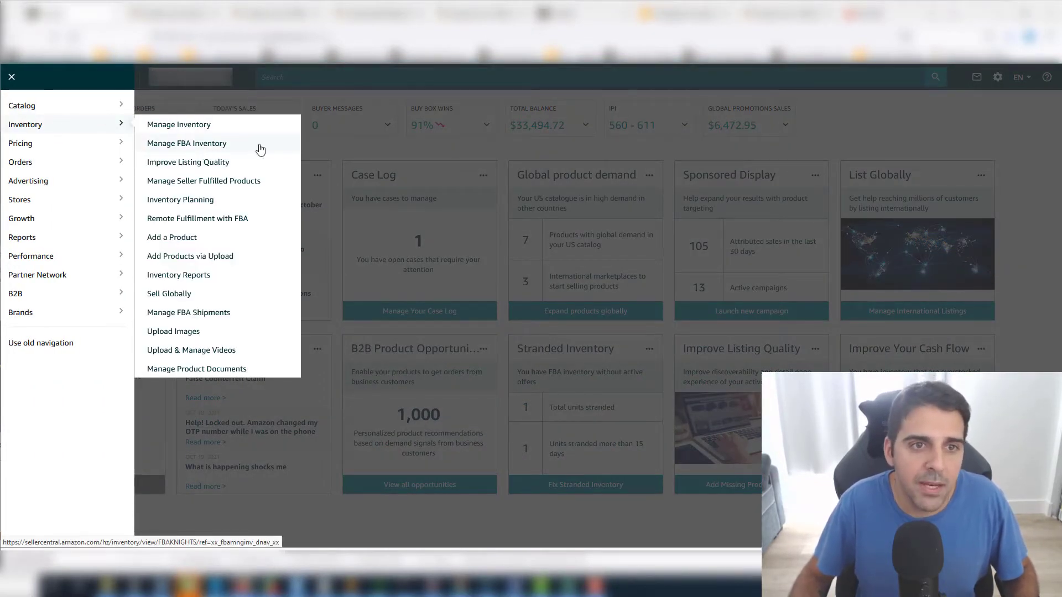
{"action": "left_click", "coordinate": [367, 164]}
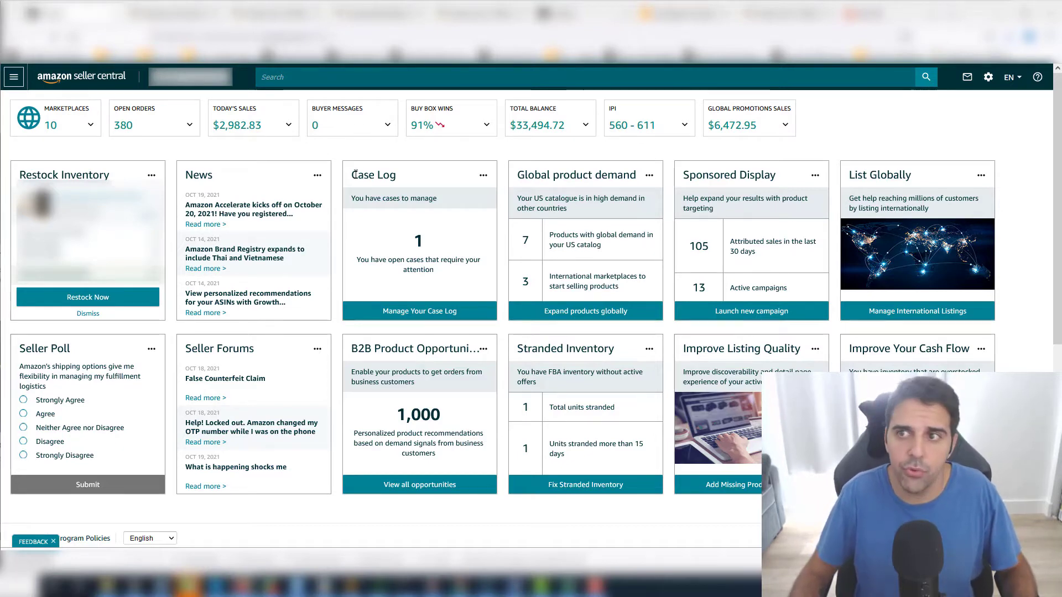
{"action": "left_click", "coordinate": [14, 76]}
{"action": "mouse_move", "coordinate": [59, 115]}
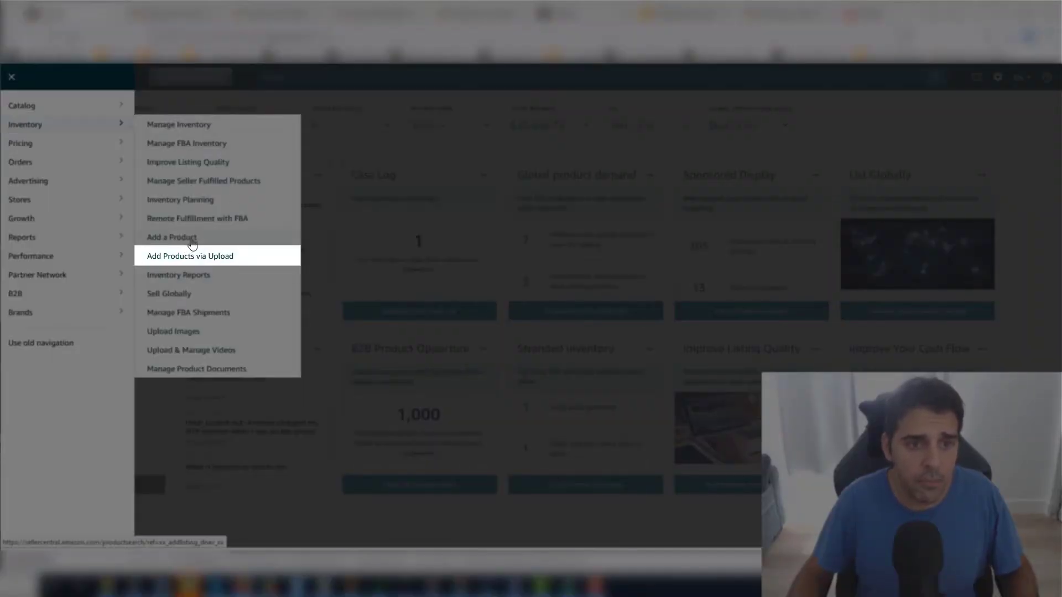
{"action": "left_click", "coordinate": [197, 258]}
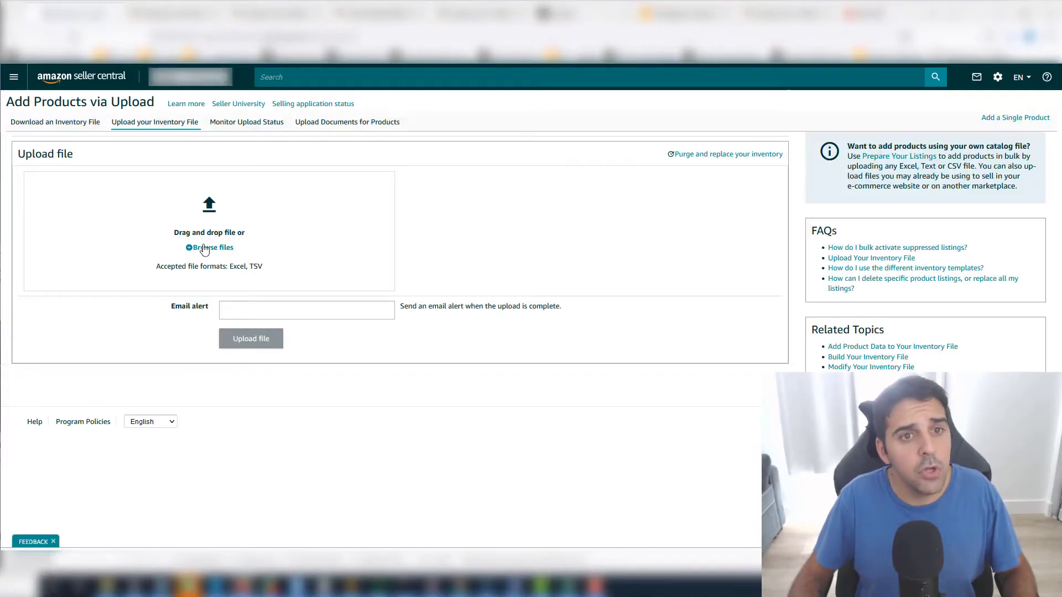
{"action": "left_click", "coordinate": [77, 123]}
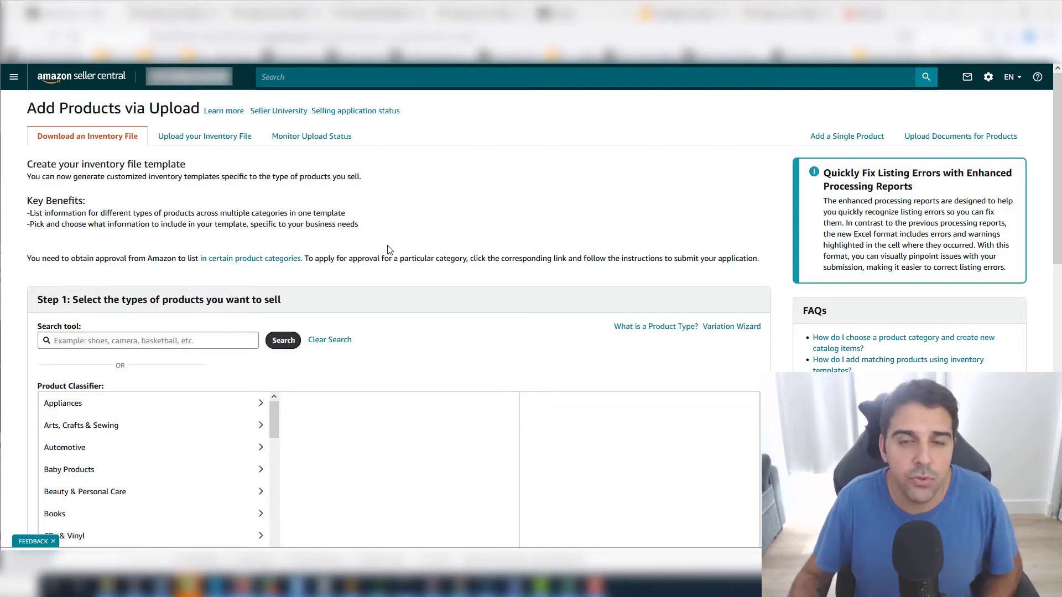
In the Amazon Scrape (2).xlsx workbook, review the Category and Sub Thread columns and select thread titles D5:D13
{"action": "key", "text": "alt+Tab"}
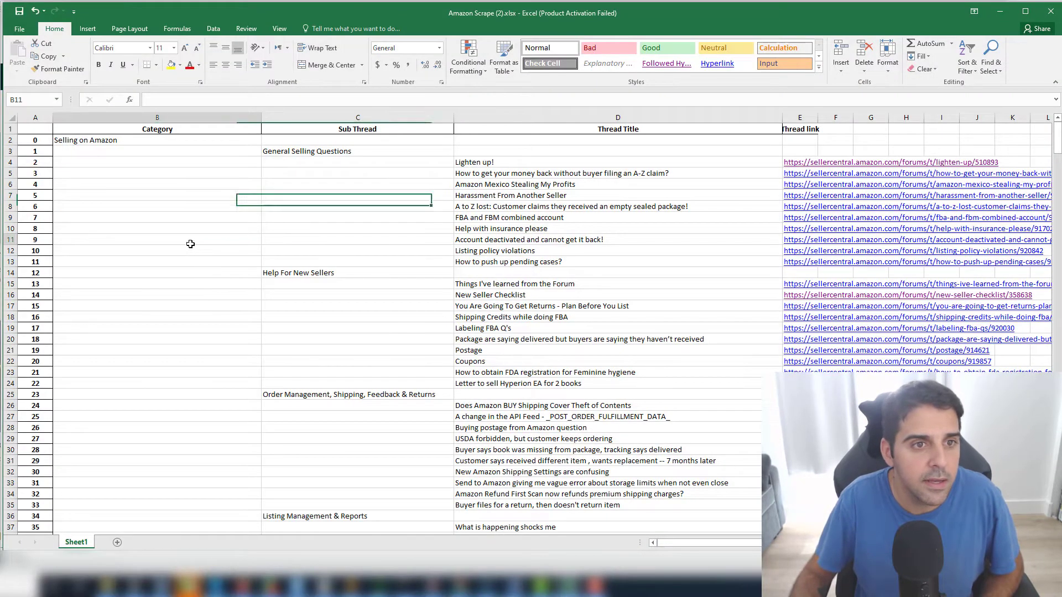
{"action": "left_click", "coordinate": [185, 239]}
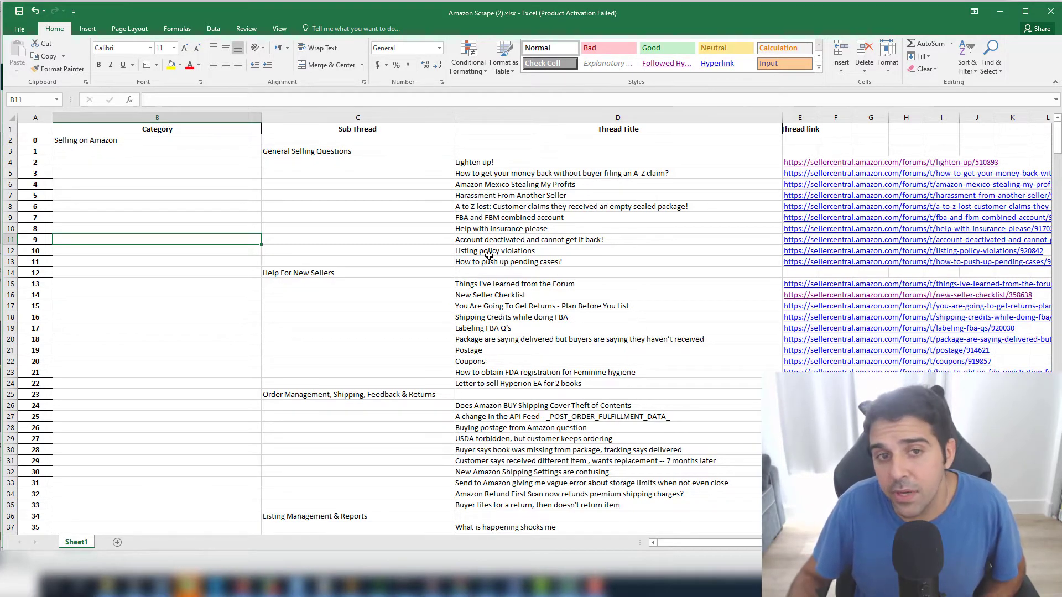
{"action": "left_click", "coordinate": [328, 144]}
{"action": "left_click", "coordinate": [307, 153]}
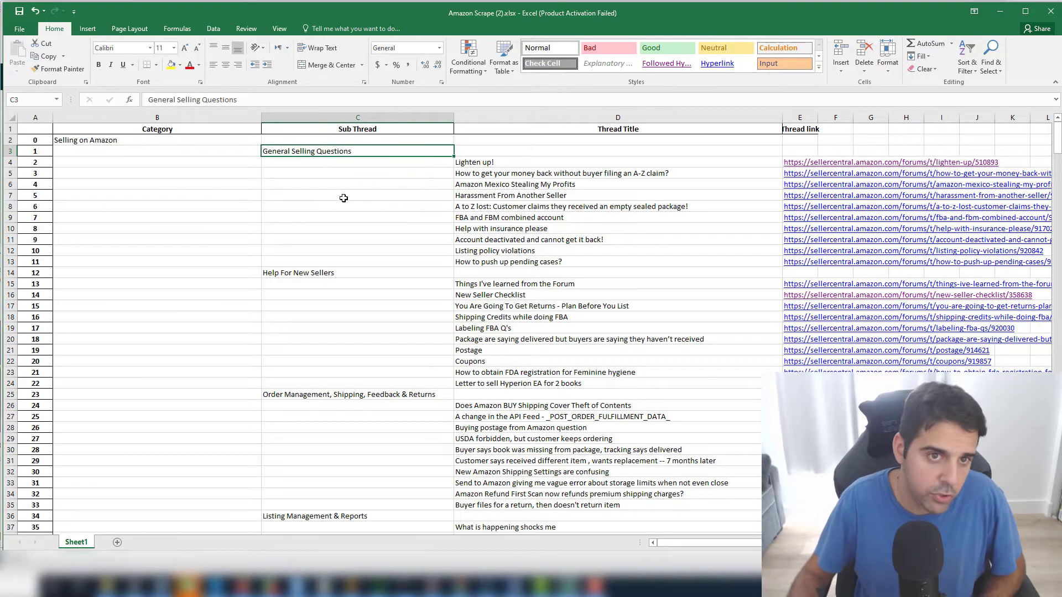
{"action": "left_click", "coordinate": [476, 163]}
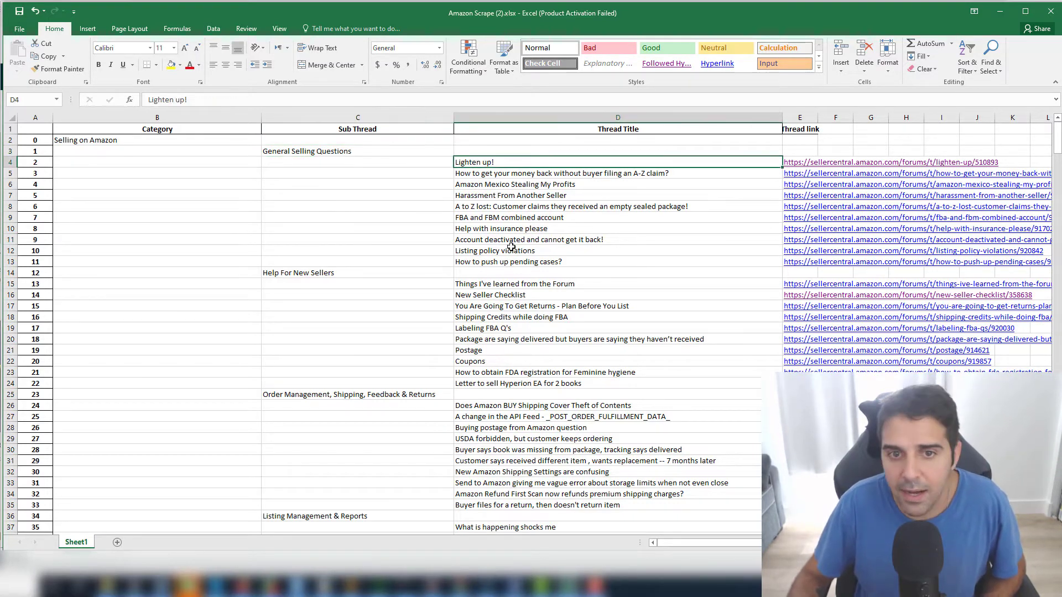
{"action": "left_click_drag", "start_coordinate": [525, 263], "coordinate": [525, 176]}
Open the FBA and FBM combined account thread link, then return to the workbook
{"action": "left_click", "coordinate": [809, 219]}
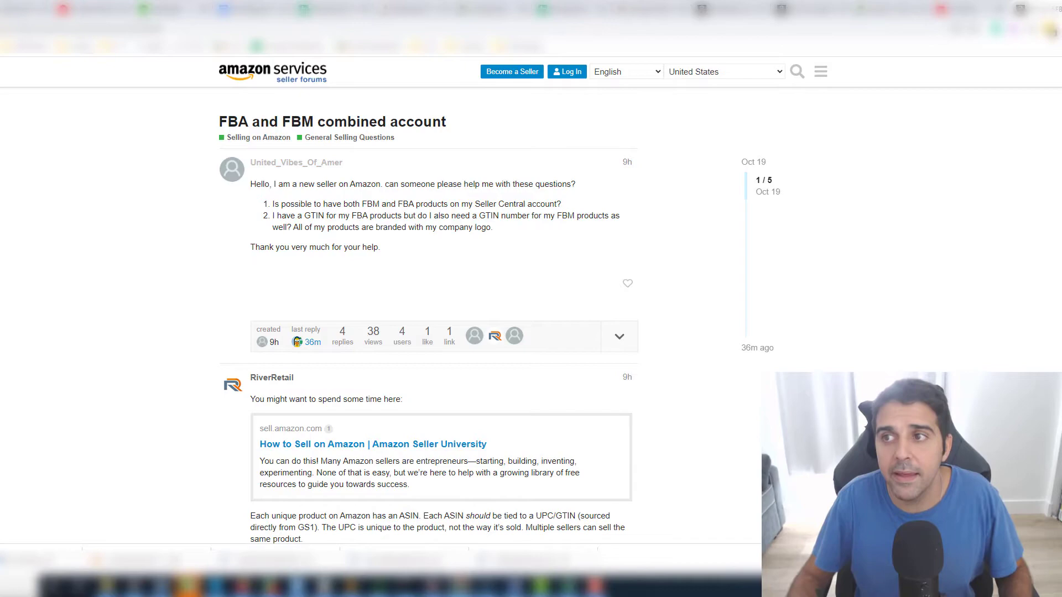
{"action": "key", "text": "alt+Tab"}
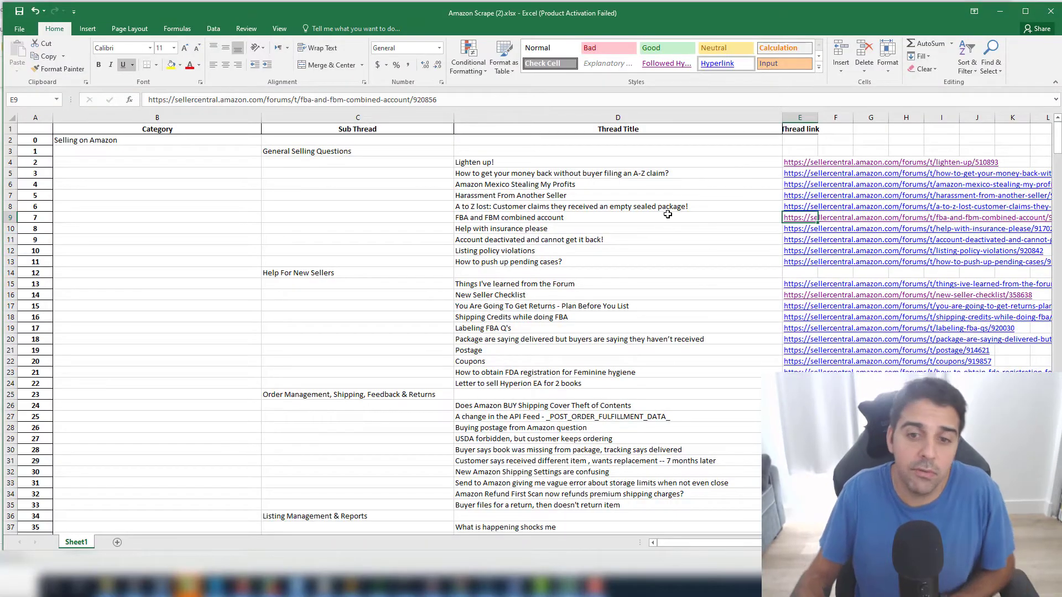
{"action": "scroll", "coordinate": [668, 214], "scroll_direction": "down", "scroll_amount": 4}
{"action": "scroll", "coordinate": [664, 218], "scroll_direction": "up", "scroll_amount": 4}
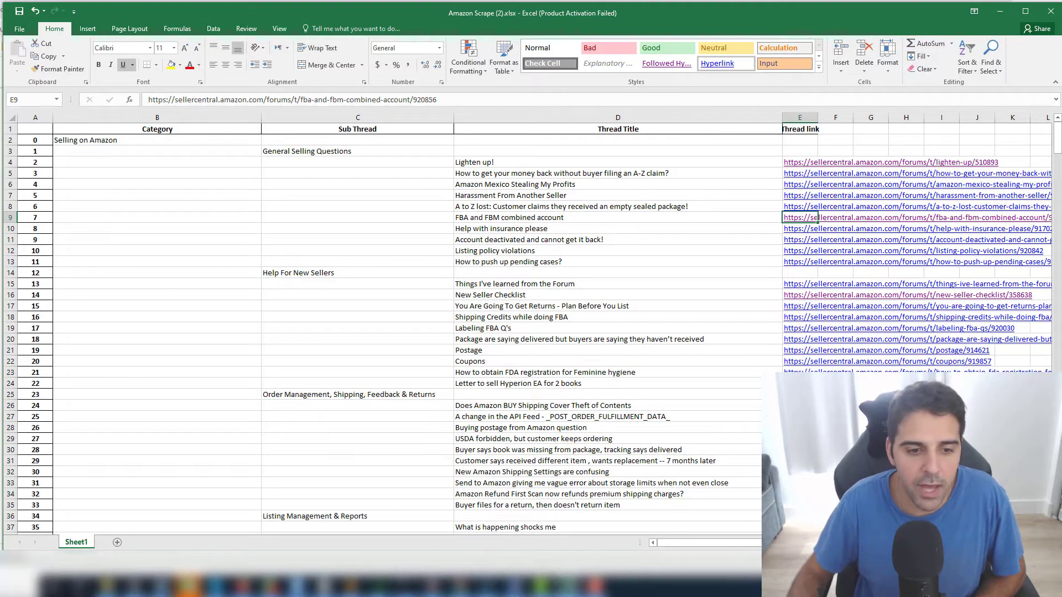
Reload Seller Central's Add Products via Upload page and bring up Firefox's main menu
{"action": "left_click", "coordinate": [238, 585]}
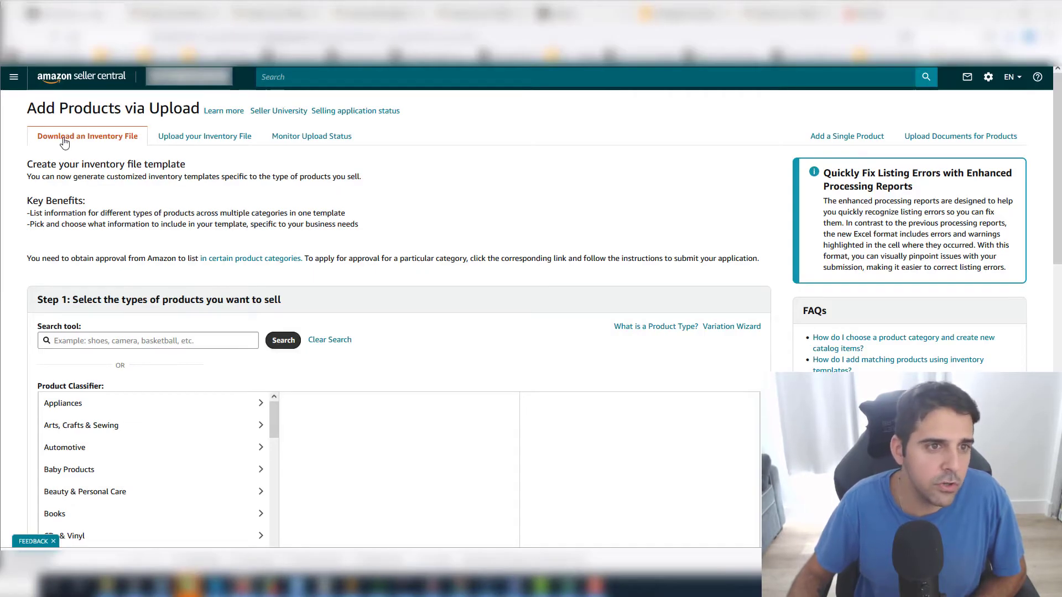
{"action": "left_click", "coordinate": [15, 77]}
{"action": "mouse_move", "coordinate": [64, 132]}
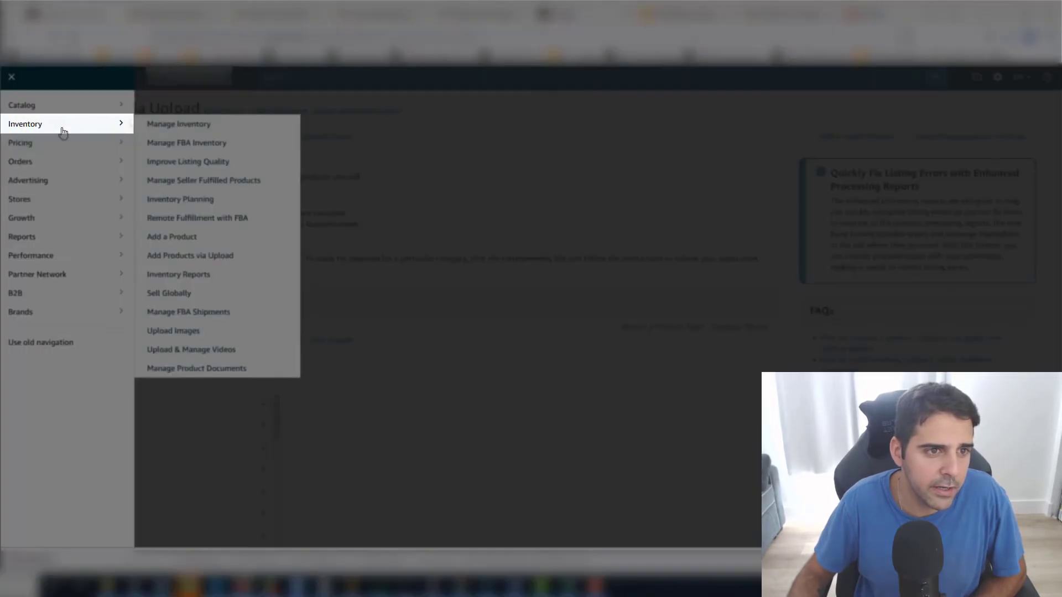
{"action": "left_click", "coordinate": [189, 265]}
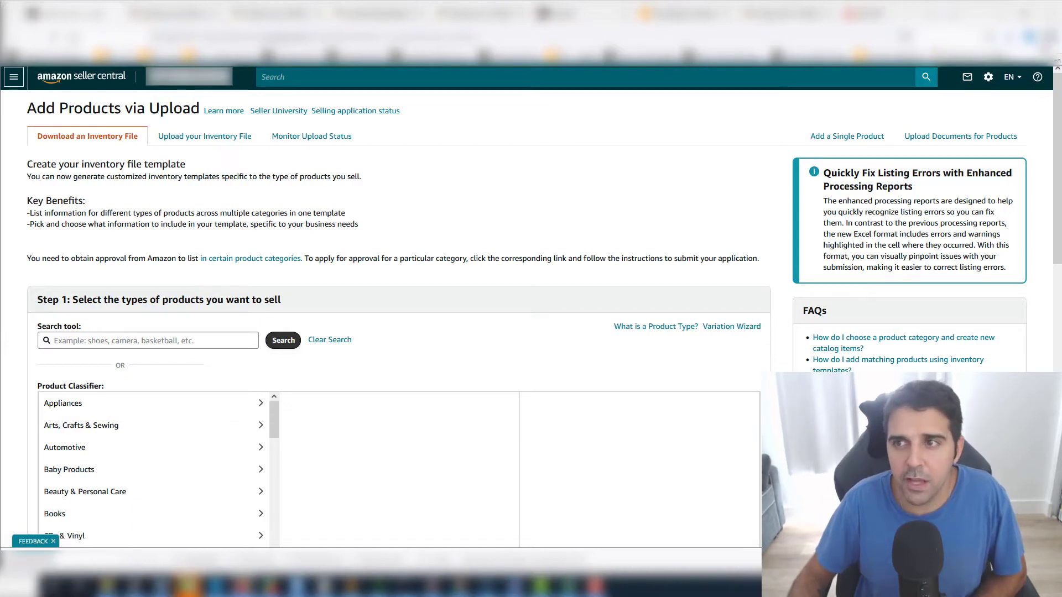
{"action": "left_click", "coordinate": [1050, 36]}
In a new private window, search Amazon.com for 'hair brush'
{"action": "left_click", "coordinate": [948, 135]}
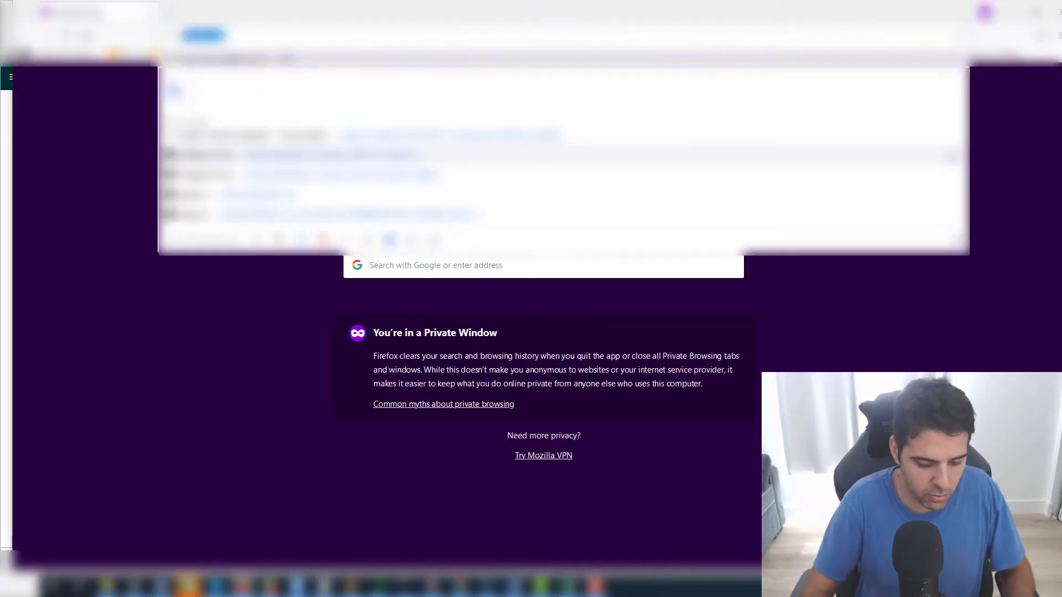
{"action": "left_click", "coordinate": [949, 150]}
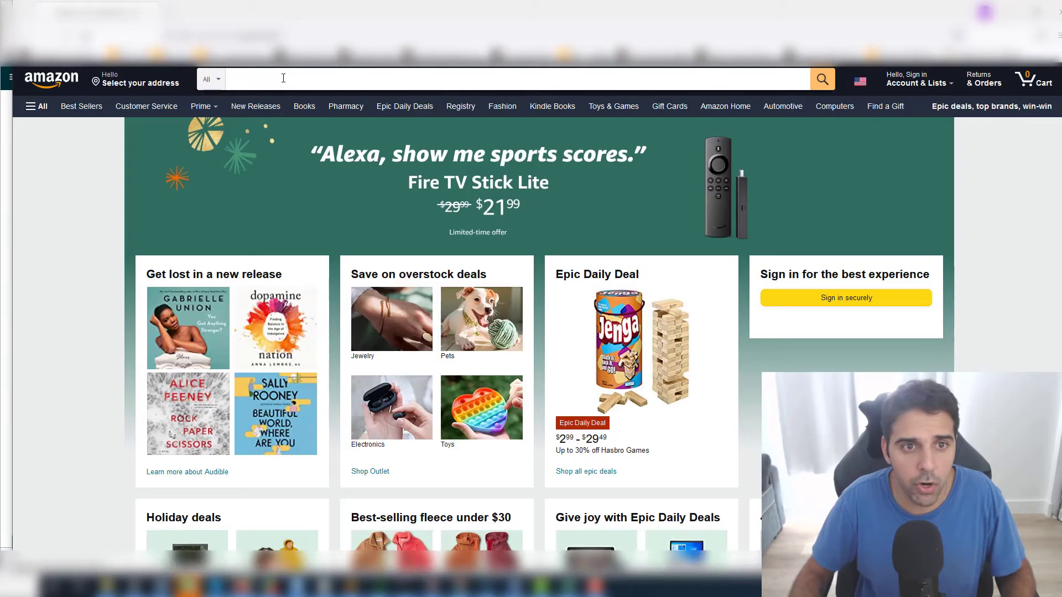
{"action": "left_click", "coordinate": [276, 81]}
{"action": "type", "text": "hair ru"}
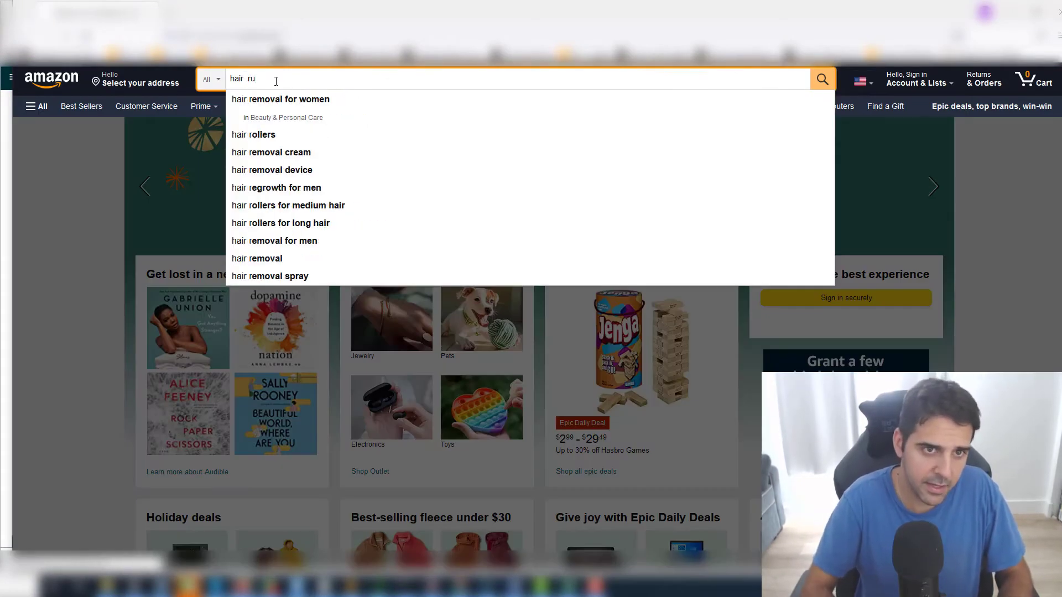
{"action": "key", "text": "BackSpace"}
{"action": "type", "text": "brush"}
{"action": "key", "text": "Return"}
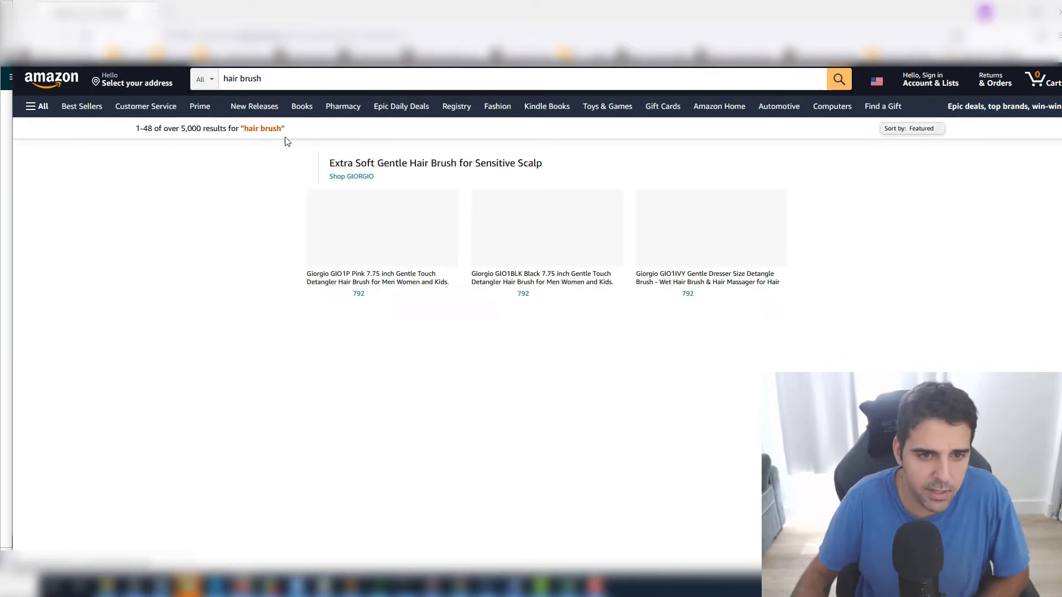
Open the boar bristle paddle brush listing and select 'Hair Brushes' in its Best Sellers Rank
{"action": "scroll", "coordinate": [293, 191], "scroll_direction": "down", "scroll_amount": 3}
{"action": "scroll", "coordinate": [293, 191], "scroll_direction": "down", "scroll_amount": 7}
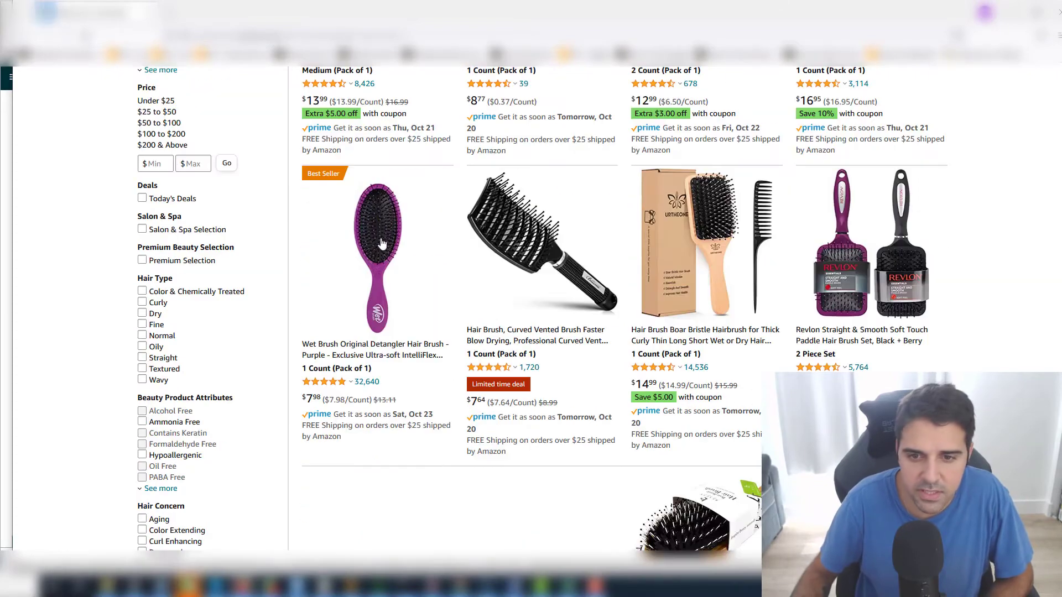
{"action": "left_click", "coordinate": [418, 329]}
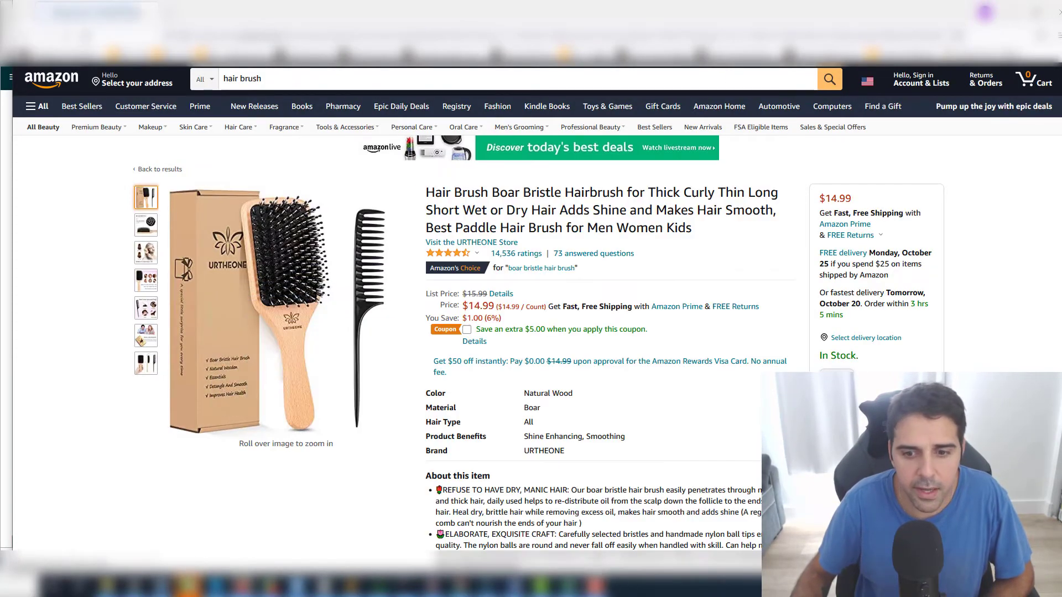
{"action": "scroll", "coordinate": [307, 282], "scroll_direction": "down", "scroll_amount": 15}
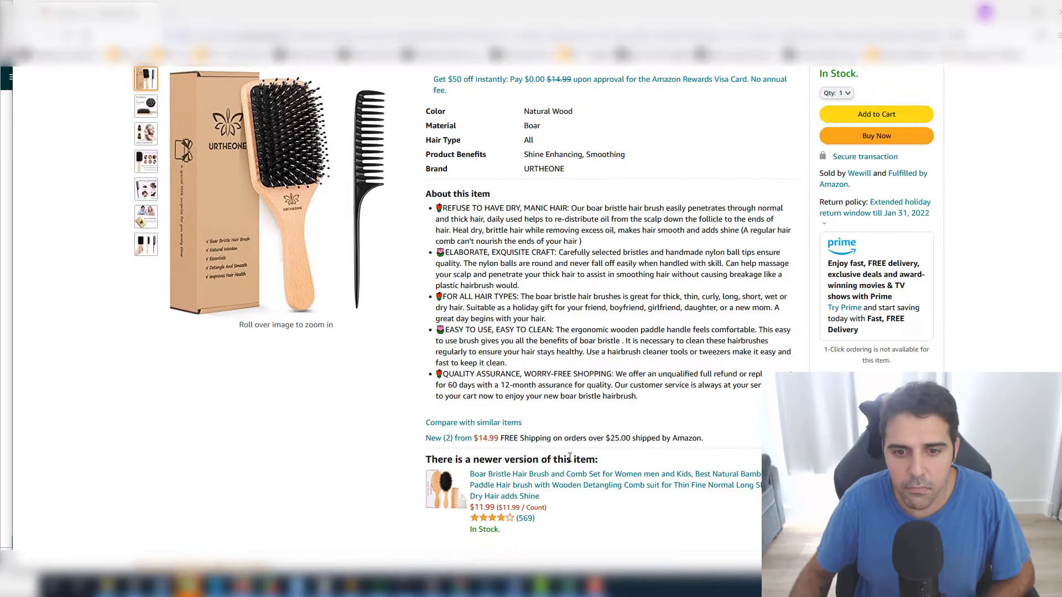
{"action": "scroll", "coordinate": [307, 282], "scroll_direction": "down", "scroll_amount": 20}
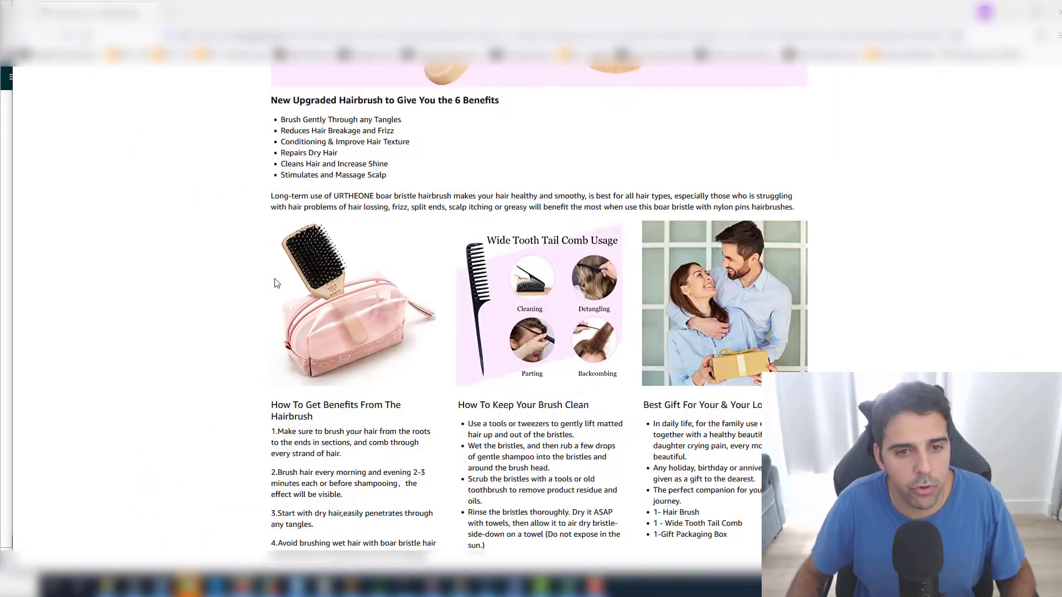
{"action": "left_click_drag", "start_coordinate": [221, 127], "coordinate": [176, 128]}
{"action": "key", "text": "ctrl+c"}
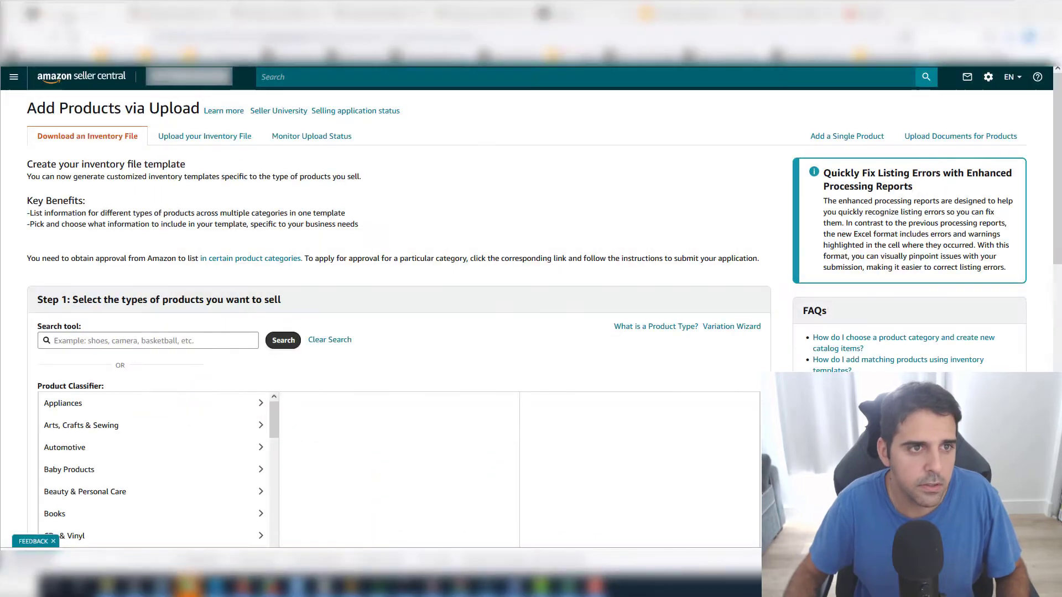
Paste 'Hair Brushes' into Seller Central's product type search and run it
{"action": "left_click", "coordinate": [147, 11]}
{"action": "left_click", "coordinate": [162, 340]}
{"action": "key", "text": "ctrl+v"}
{"action": "left_click", "coordinate": [283, 340]}
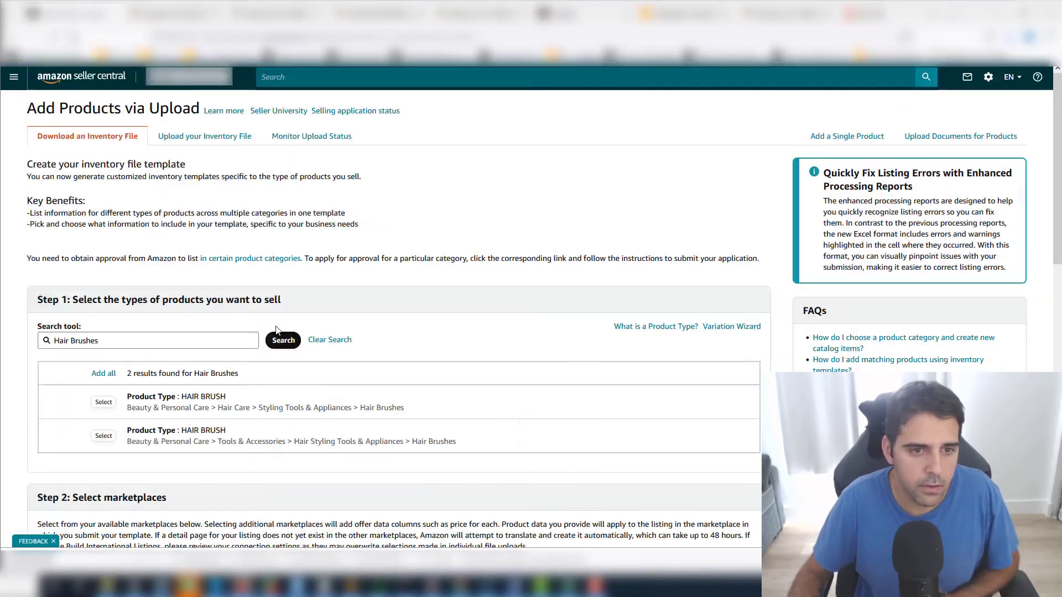
{"action": "scroll", "coordinate": [142, 319], "scroll_direction": "down", "scroll_amount": 9}
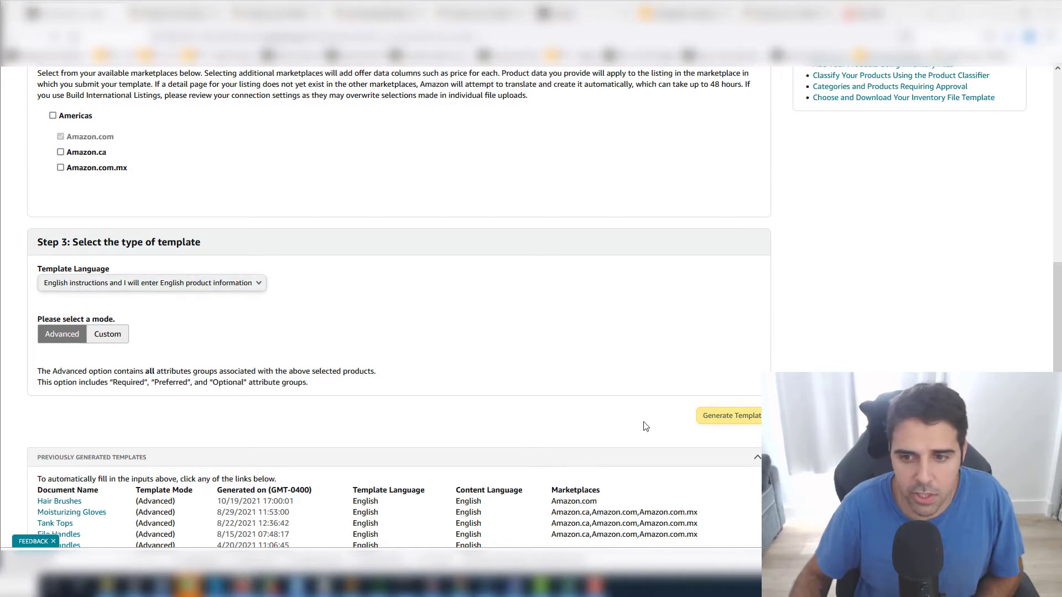
{"action": "scroll", "coordinate": [99, 316], "scroll_direction": "up", "scroll_amount": 3}
Keep Amazon.com as the only marketplace and Advanced as the template mode
{"action": "left_click", "coordinate": [53, 284]}
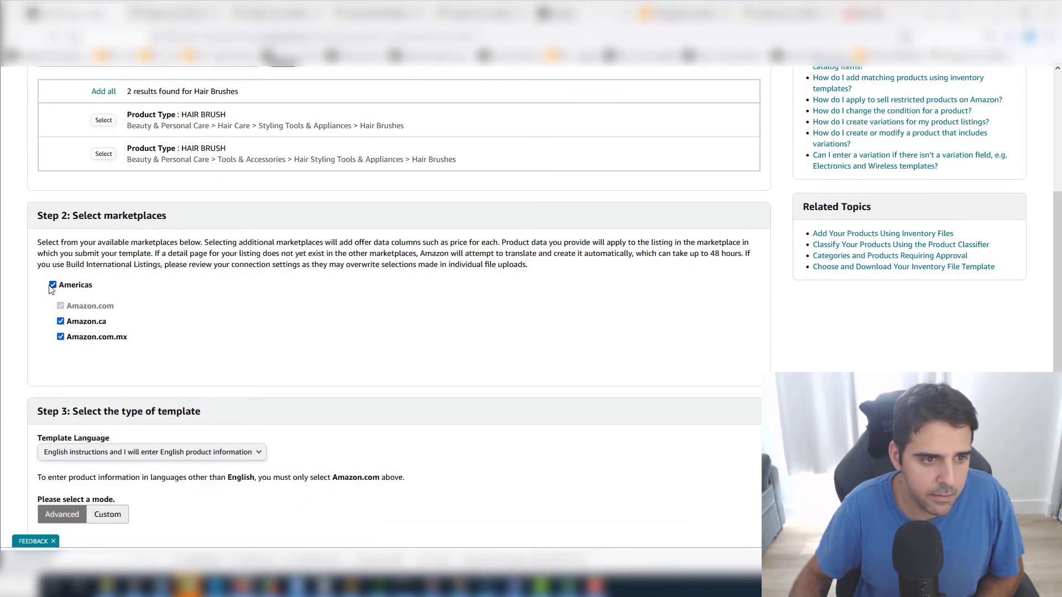
{"action": "left_click", "coordinate": [53, 285]}
{"action": "scroll", "coordinate": [83, 331], "scroll_direction": "down", "scroll_amount": 3}
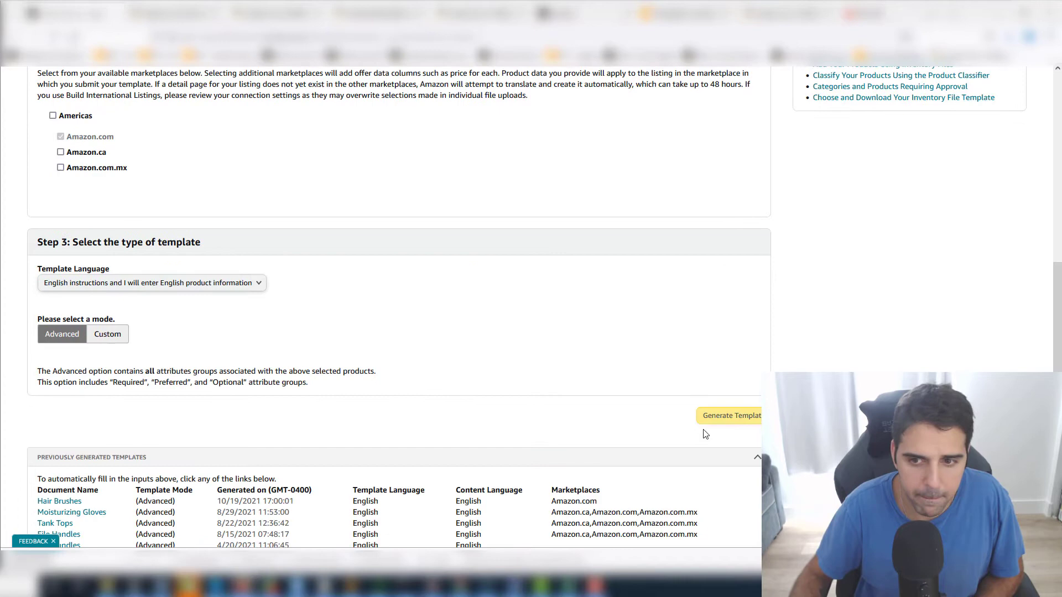
{"action": "left_click", "coordinate": [107, 334]}
{"action": "left_click", "coordinate": [62, 334]}
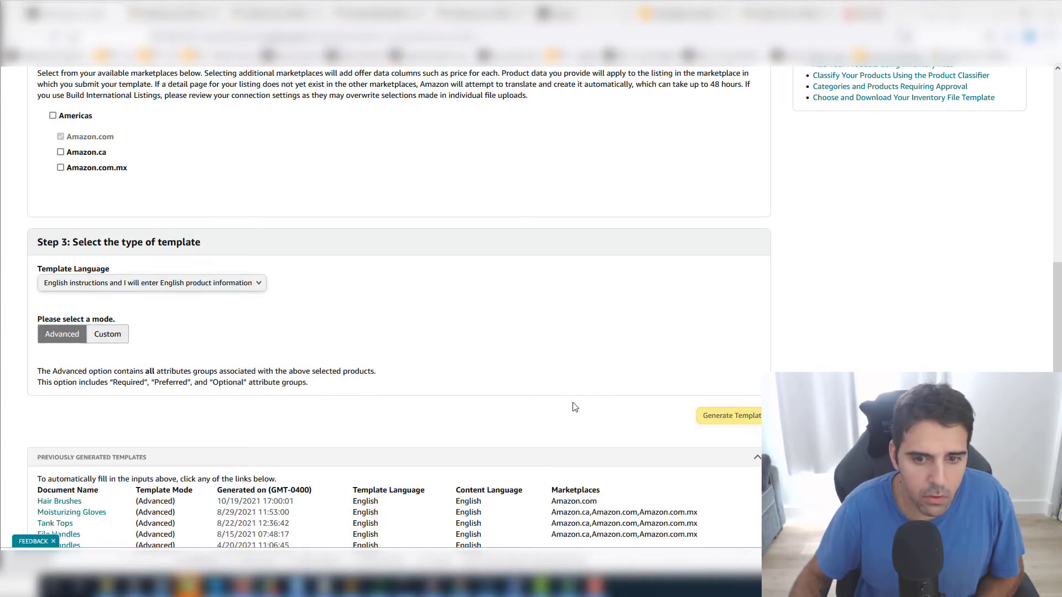
{"action": "scroll", "coordinate": [379, 465], "scroll_direction": "up", "scroll_amount": 1}
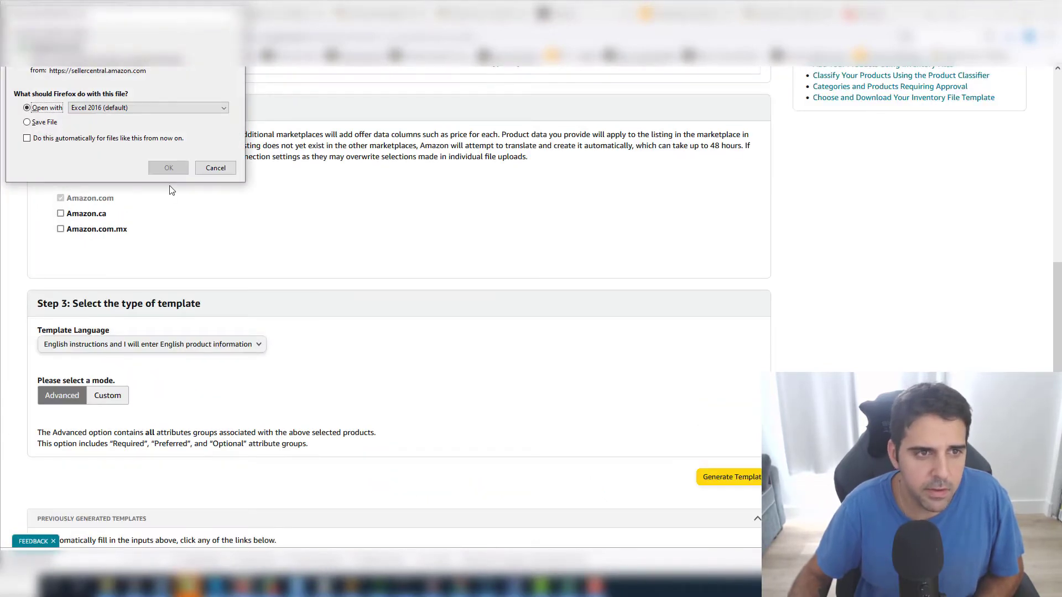
Open the downloaded HairBrushes-1 template in Excel and set the Template sheet's A4 Product Type to hairbrush
{"action": "left_click", "coordinate": [47, 107]}
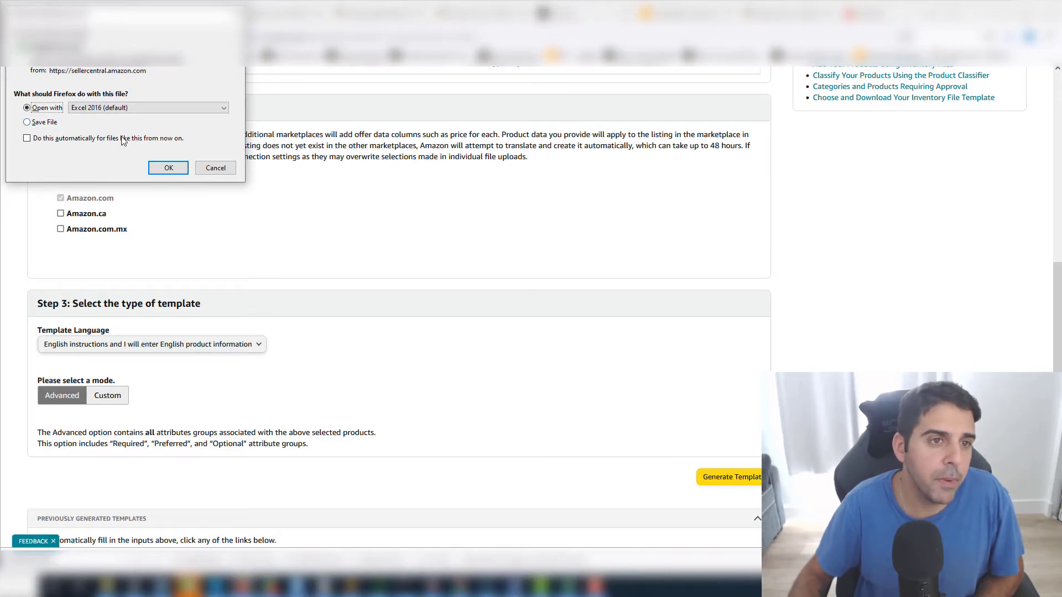
{"action": "left_click", "coordinate": [168, 168]}
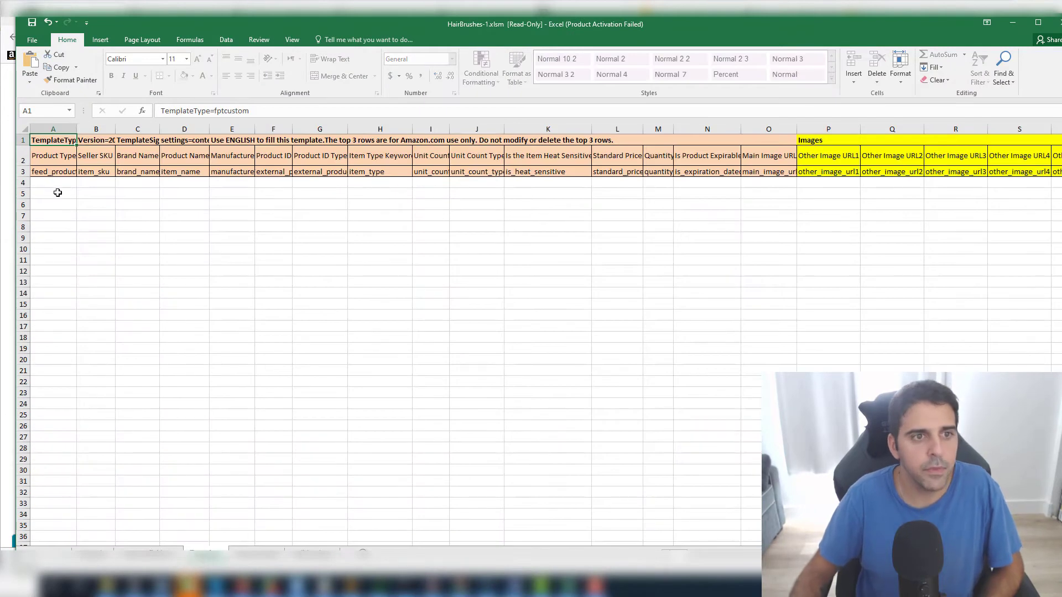
{"action": "left_click", "coordinate": [55, 183]}
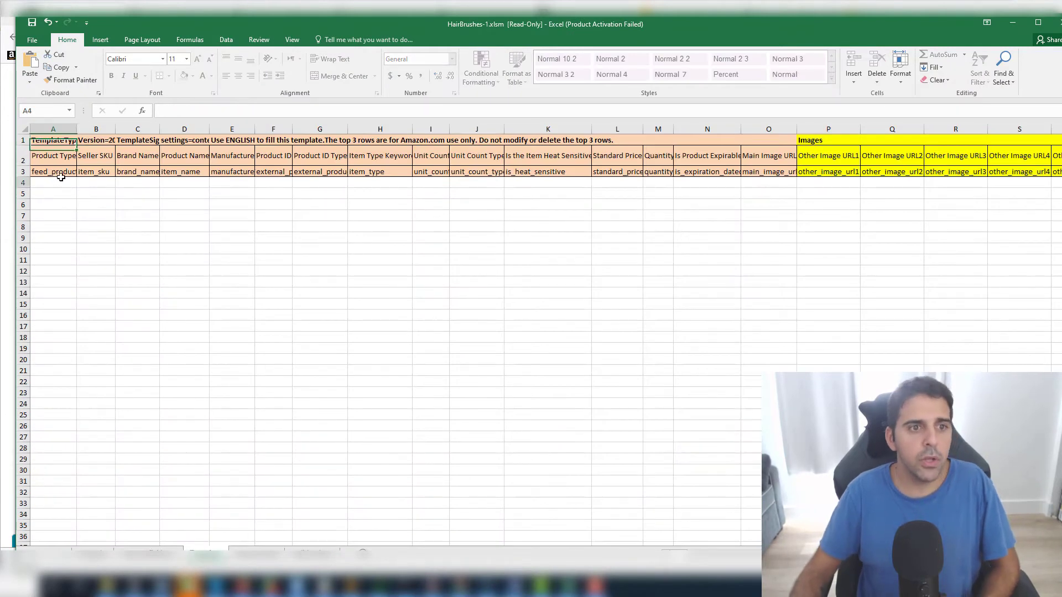
{"action": "left_click", "coordinate": [81, 182]}
{"action": "left_click", "coordinate": [72, 195]}
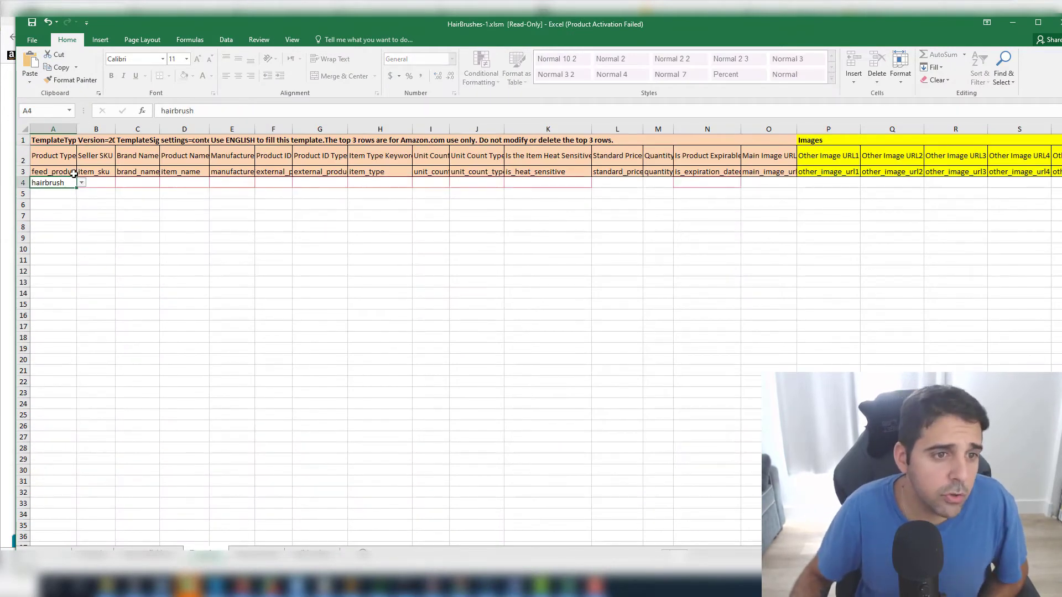
Widen column A and step through row 4's SKU, brand, product name, manufacturer and Product ID cells
{"action": "left_click_drag", "start_coordinate": [76, 129], "coordinate": [91, 129]}
{"action": "left_click", "coordinate": [110, 221]}
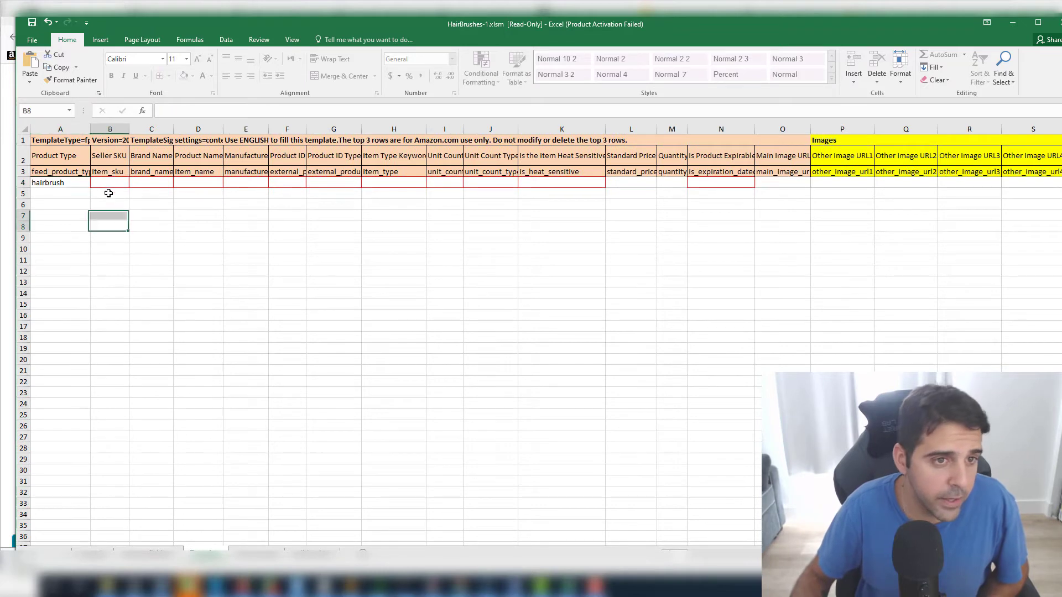
{"action": "left_click", "coordinate": [110, 182]}
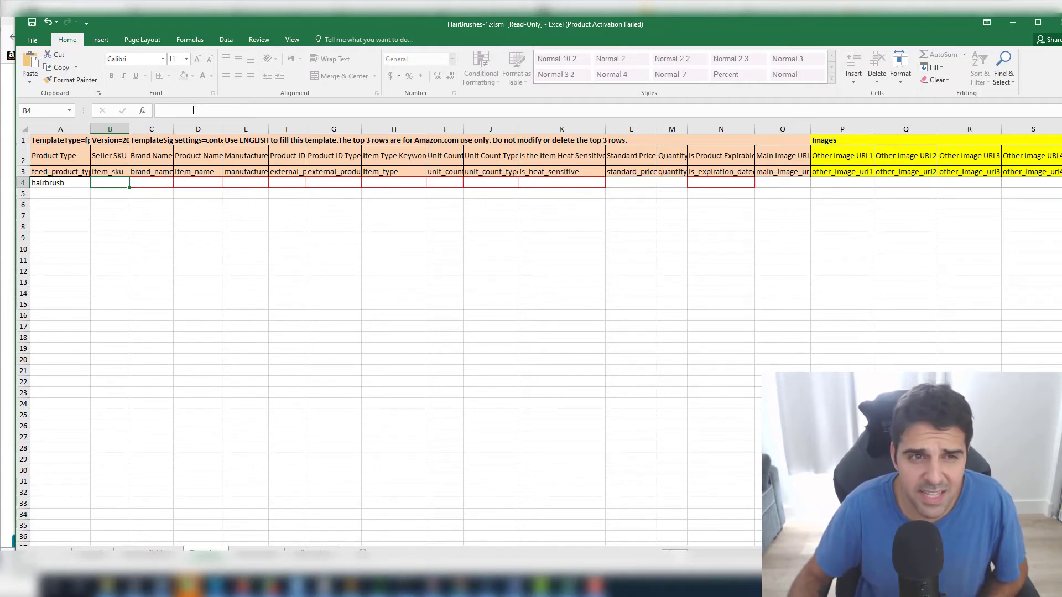
{"action": "left_click", "coordinate": [175, 220]}
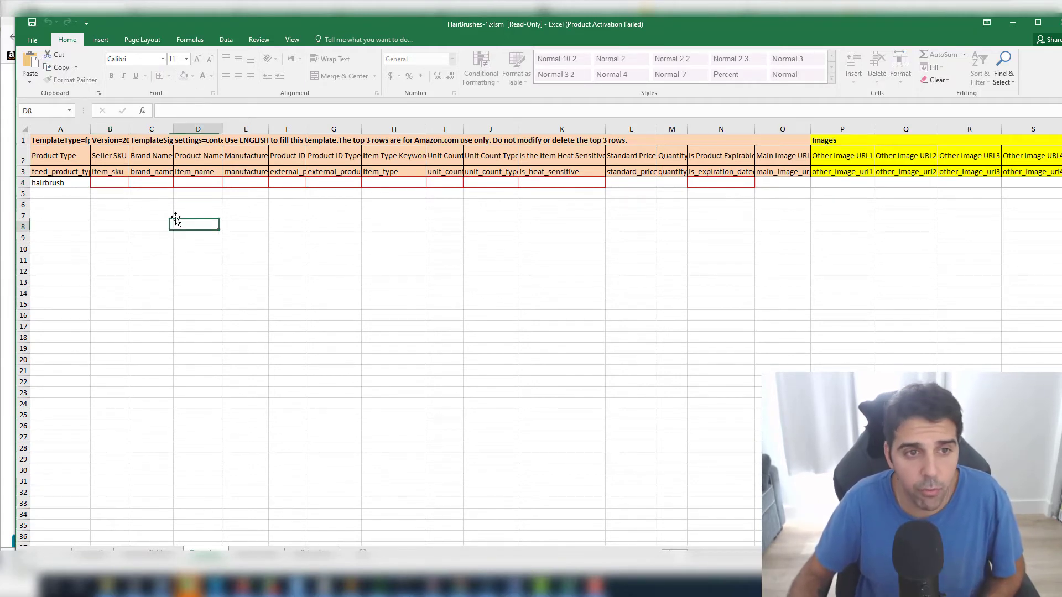
{"action": "left_click", "coordinate": [162, 183]}
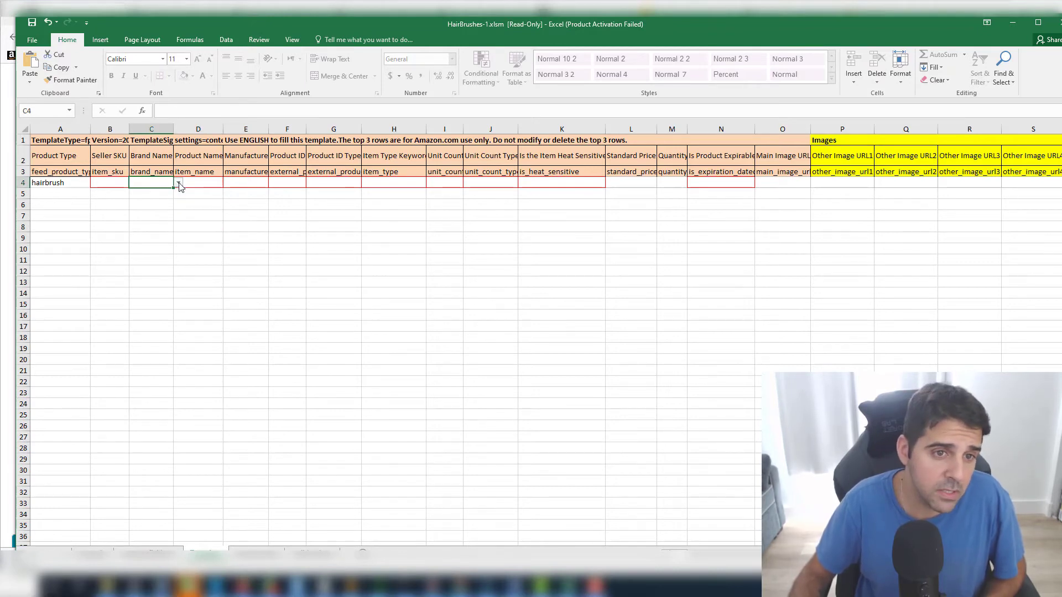
{"action": "left_click", "coordinate": [186, 206]}
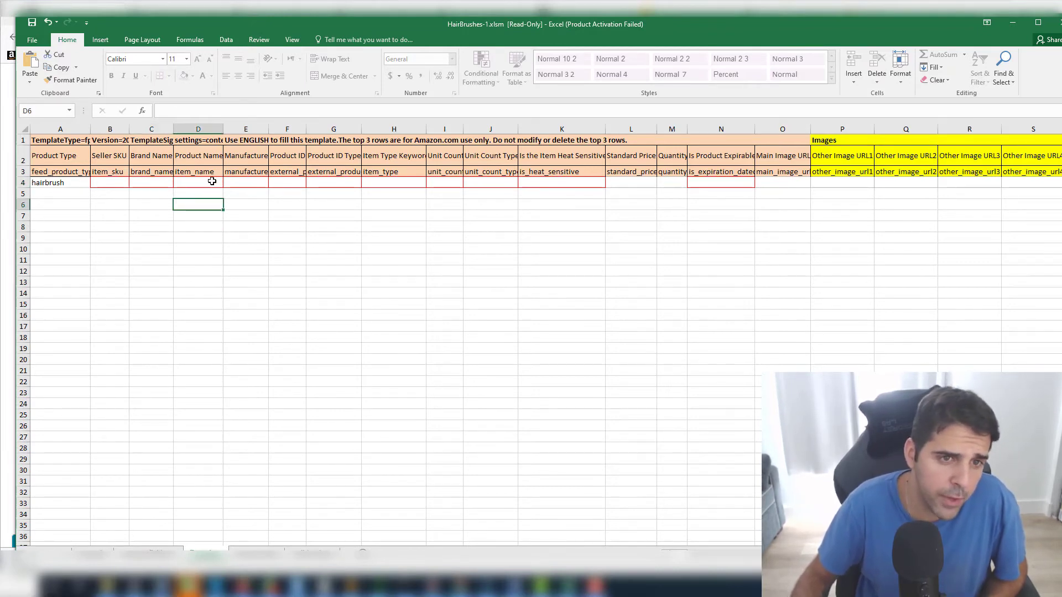
{"action": "left_click", "coordinate": [212, 182]}
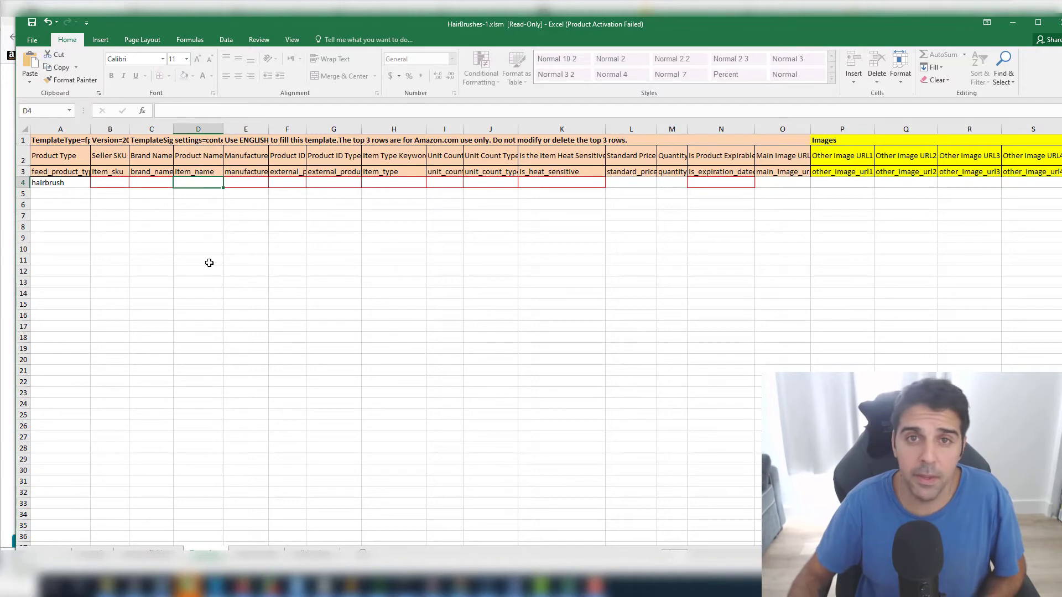
{"action": "left_click", "coordinate": [243, 182]}
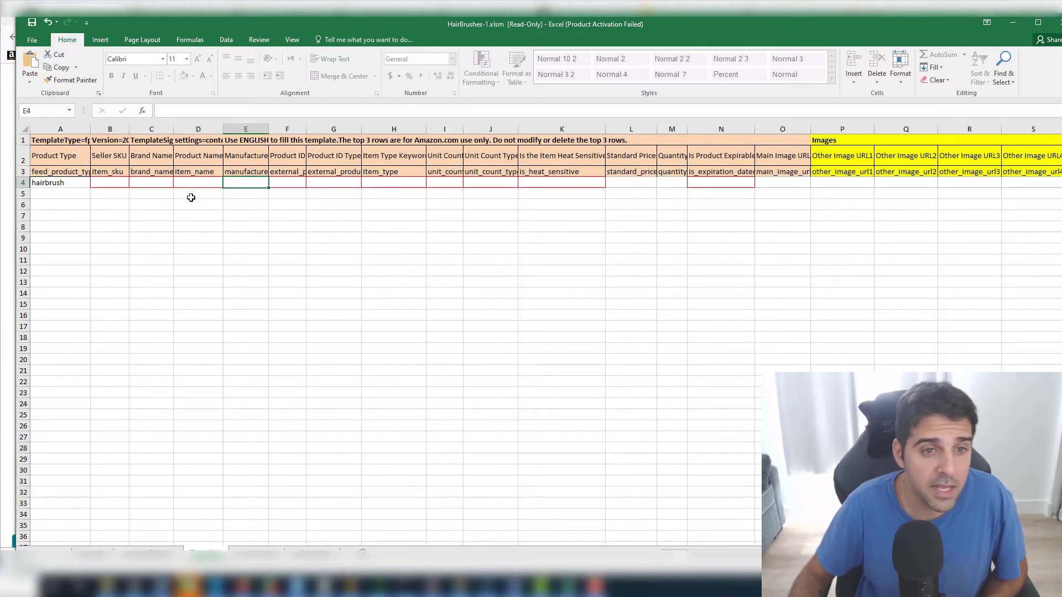
{"action": "left_click", "coordinate": [298, 184]}
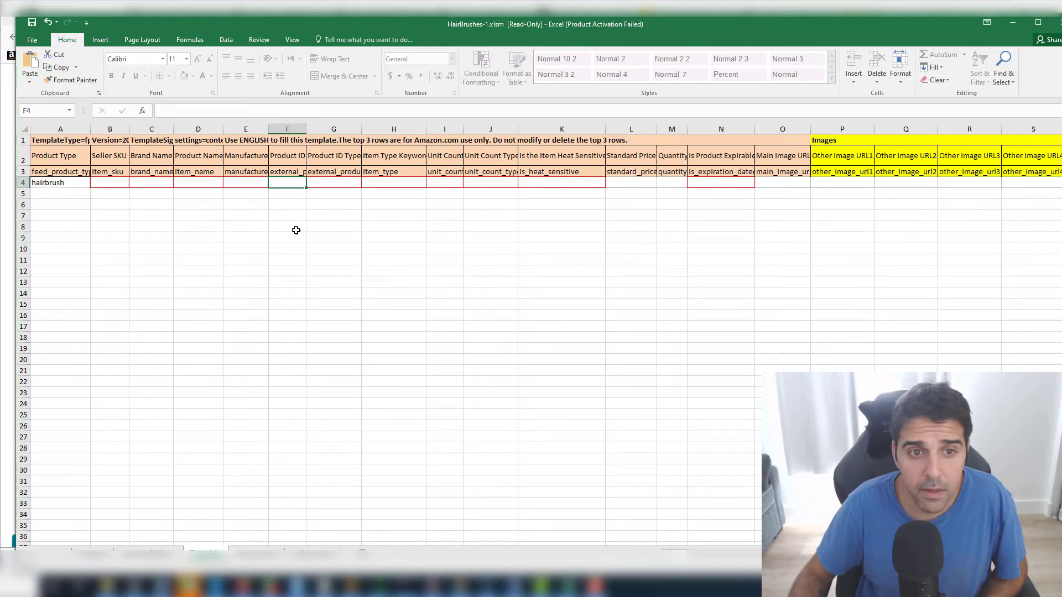
{"action": "left_click", "coordinate": [287, 171]}
Set row 4's Product ID Type to ASIN and Item Type Keyword to hair-brushes
{"action": "left_click", "coordinate": [339, 185]}
{"action": "left_click", "coordinate": [366, 183]}
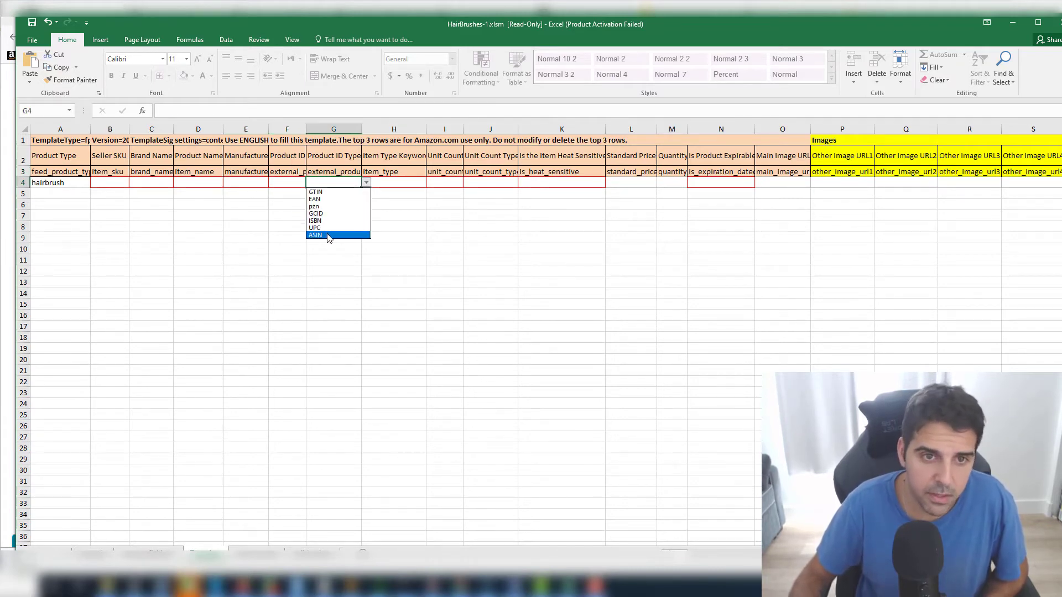
{"action": "left_click", "coordinate": [326, 235]}
{"action": "left_click", "coordinate": [296, 184]}
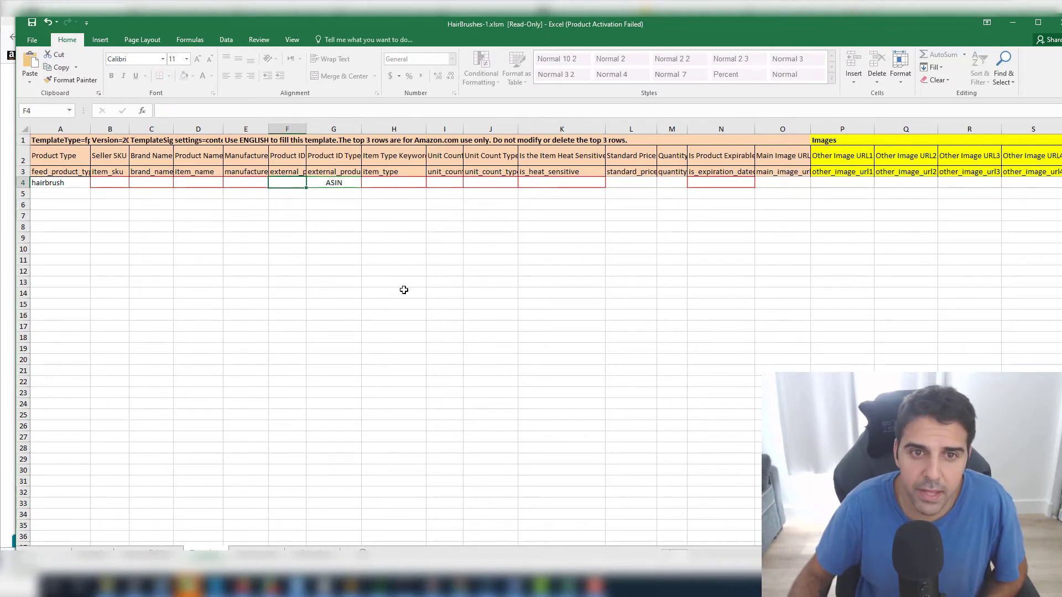
{"action": "left_click", "coordinate": [406, 181]}
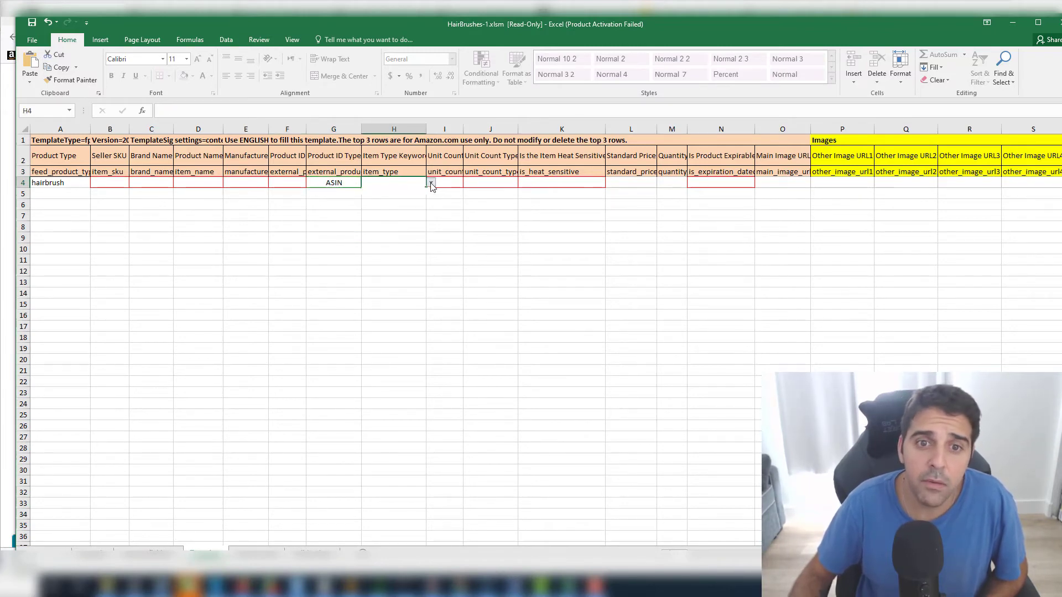
{"action": "left_click", "coordinate": [430, 183]}
{"action": "left_click", "coordinate": [412, 192]}
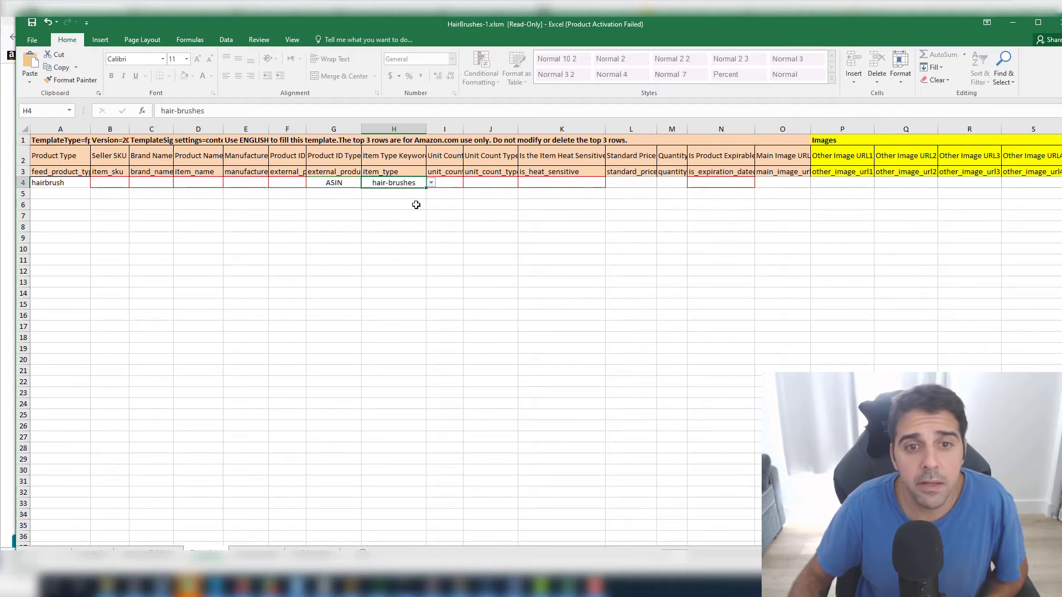
Move across the unit count, heat-sensitivity and price cells to Is Product Expirable cell N4
{"action": "left_click", "coordinate": [451, 182]}
{"action": "left_click", "coordinate": [499, 185]}
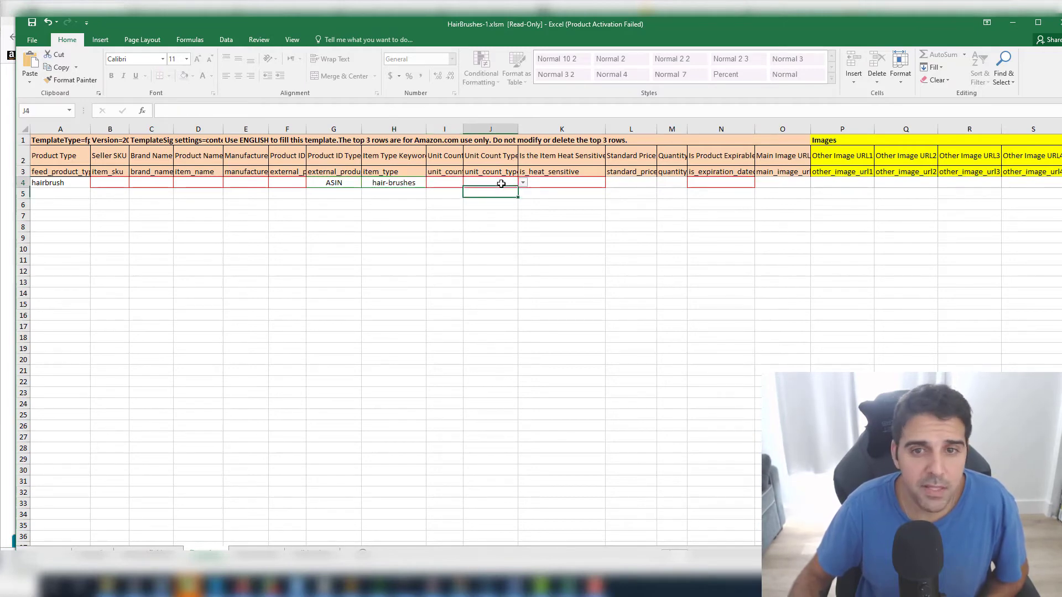
{"action": "left_click", "coordinate": [535, 181]}
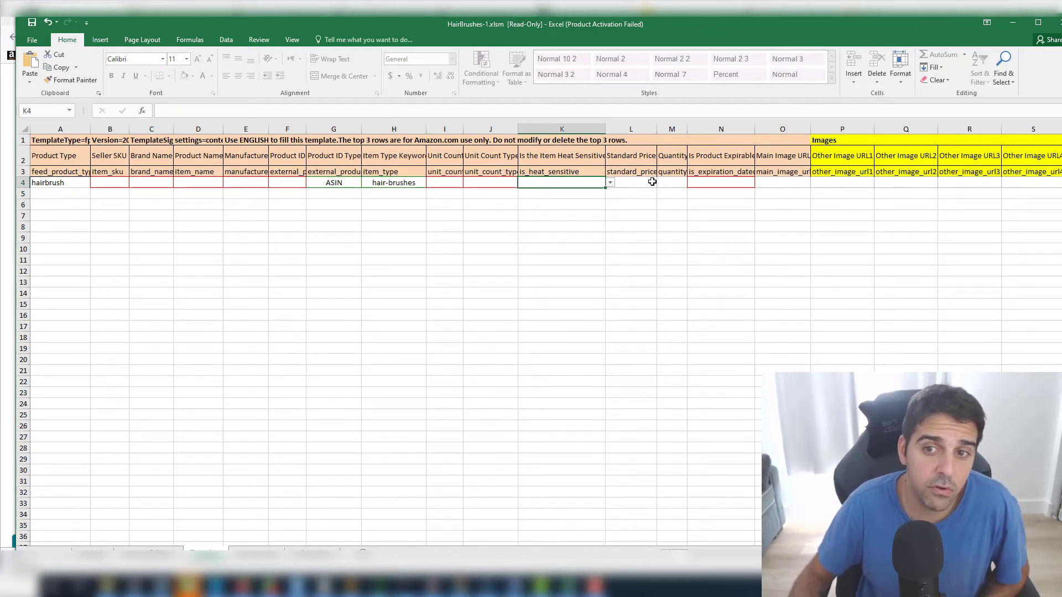
{"action": "left_click", "coordinate": [708, 184]}
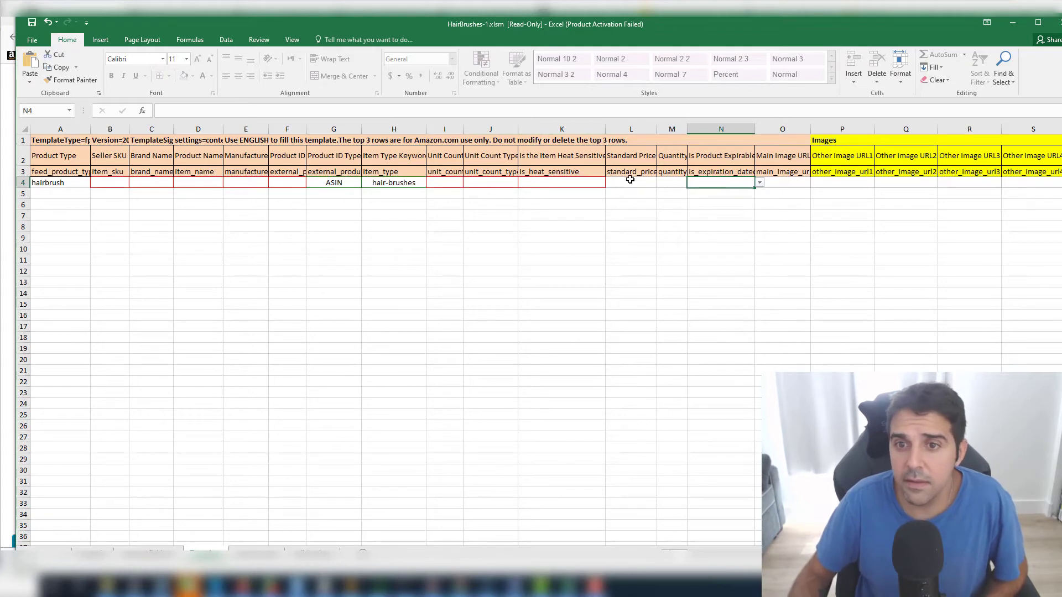
{"action": "left_click_drag", "start_coordinate": [625, 183], "coordinate": [672, 184]}
{"action": "left_click", "coordinate": [712, 213]}
{"action": "key", "text": "Up"}
{"action": "key", "text": "Up"}
{"action": "key", "text": "Up"}
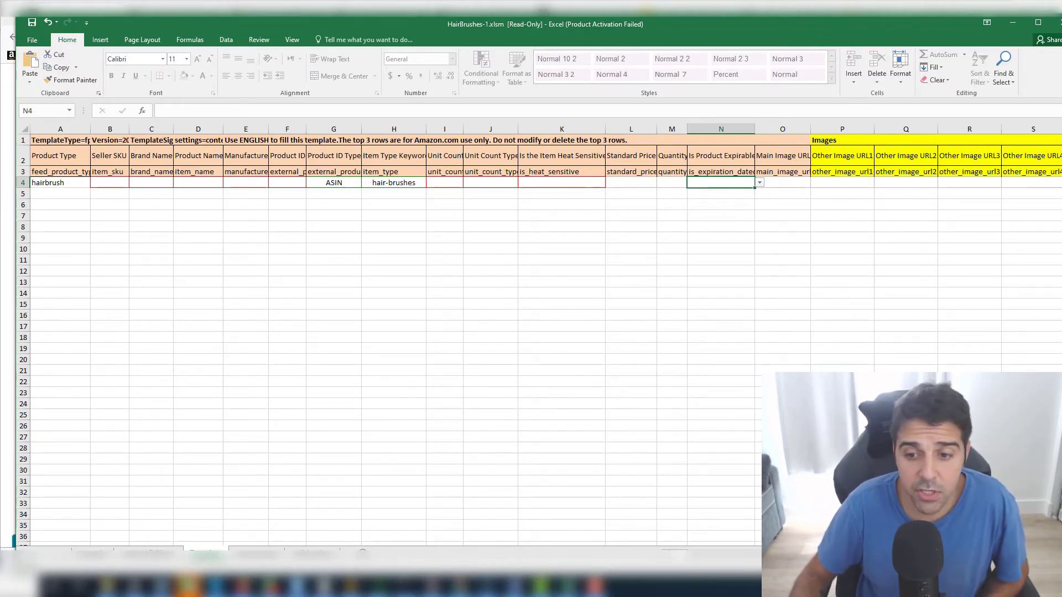
Set Is Product Expirable N4 to No and the update flag AF4 to Update
{"action": "left_click", "coordinate": [759, 182]}
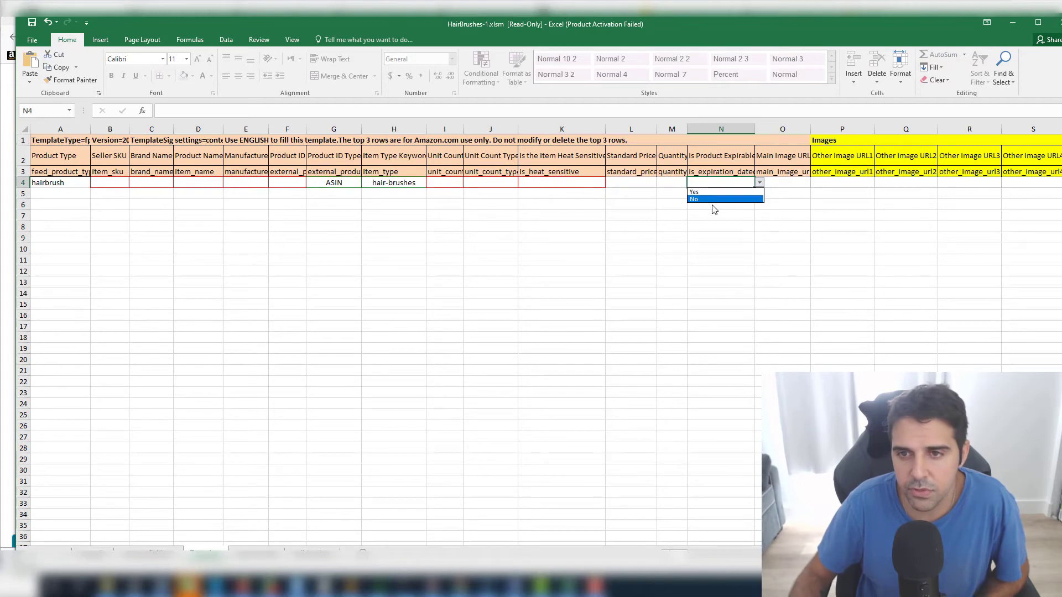
{"action": "left_click", "coordinate": [712, 200]}
{"action": "scroll", "coordinate": [727, 541], "scroll_direction": "right", "scroll_amount": 10}
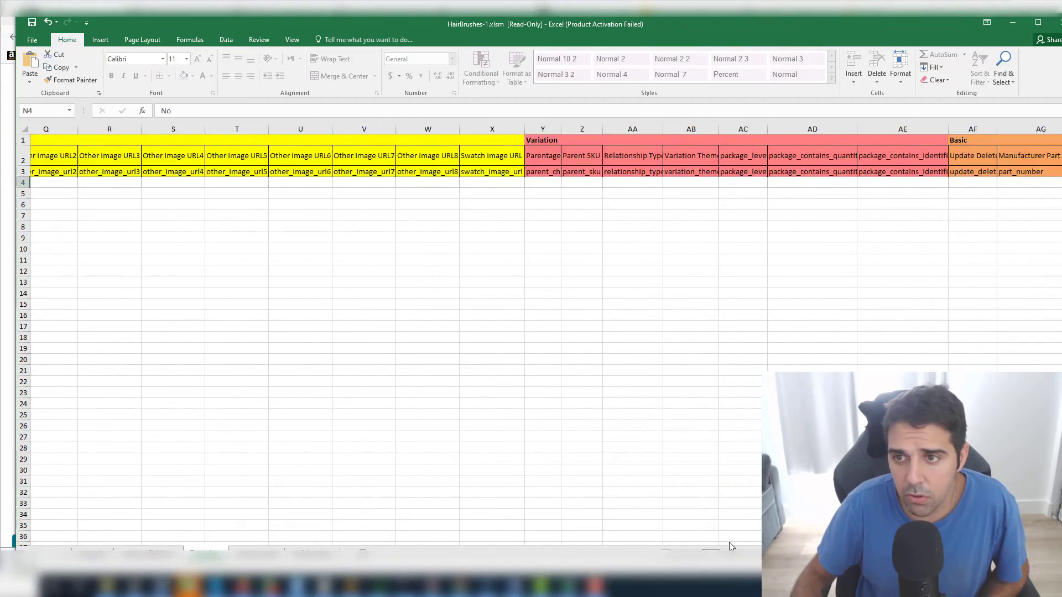
{"action": "scroll", "coordinate": [727, 545], "scroll_direction": "left", "scroll_amount": 2}
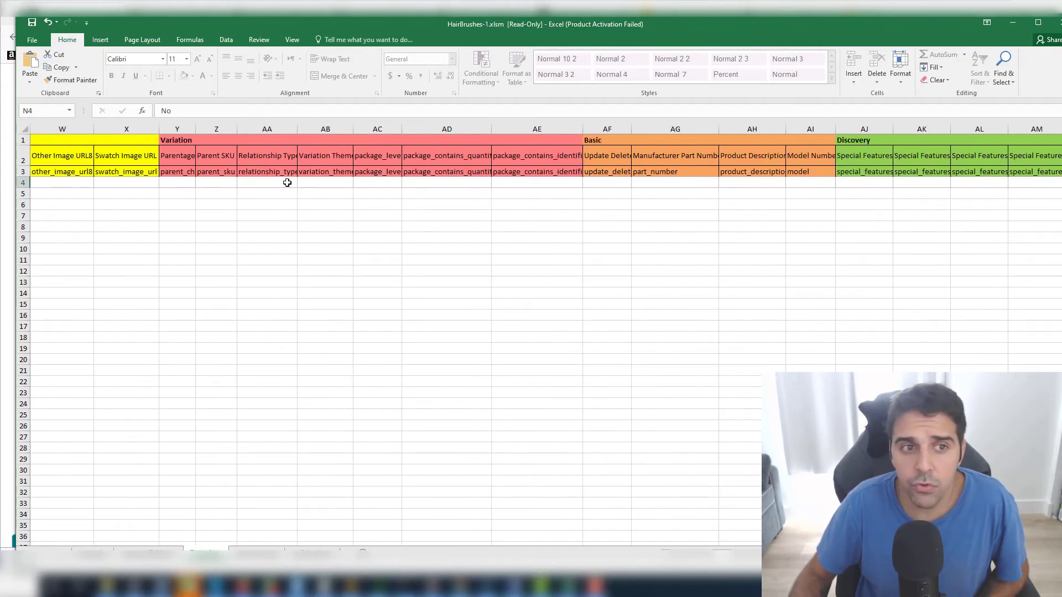
{"action": "left_click", "coordinate": [607, 183]}
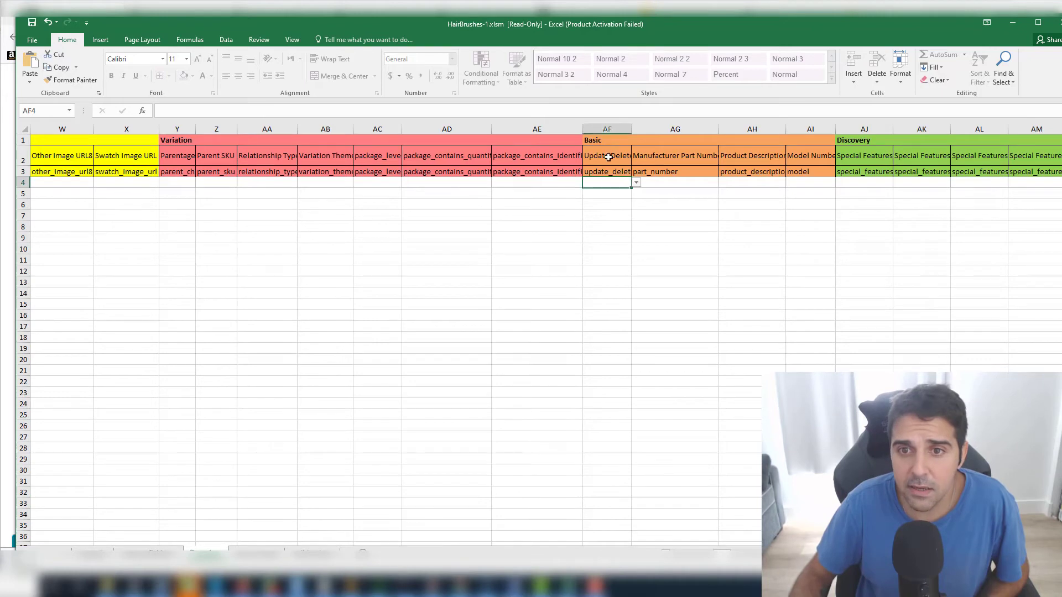
{"action": "left_click", "coordinate": [636, 183]}
{"action": "left_click", "coordinate": [607, 190]}
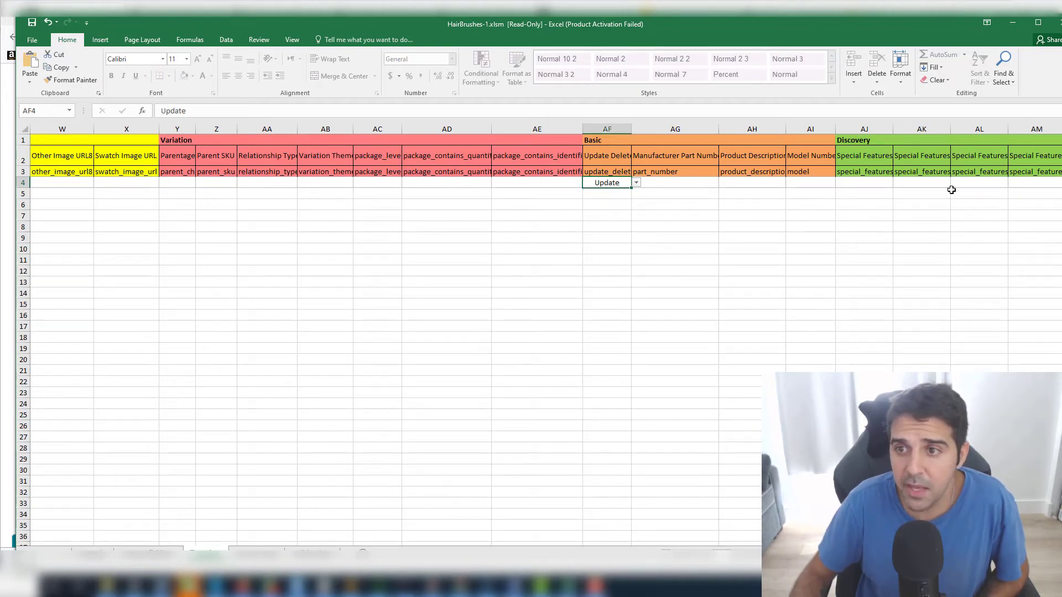
Enter 'bullets description 1' into the first bullet point cell AQ4
{"action": "left_click", "coordinate": [880, 183]}
{"action": "scroll", "coordinate": [879, 183], "scroll_direction": "right", "scroll_amount": 10}
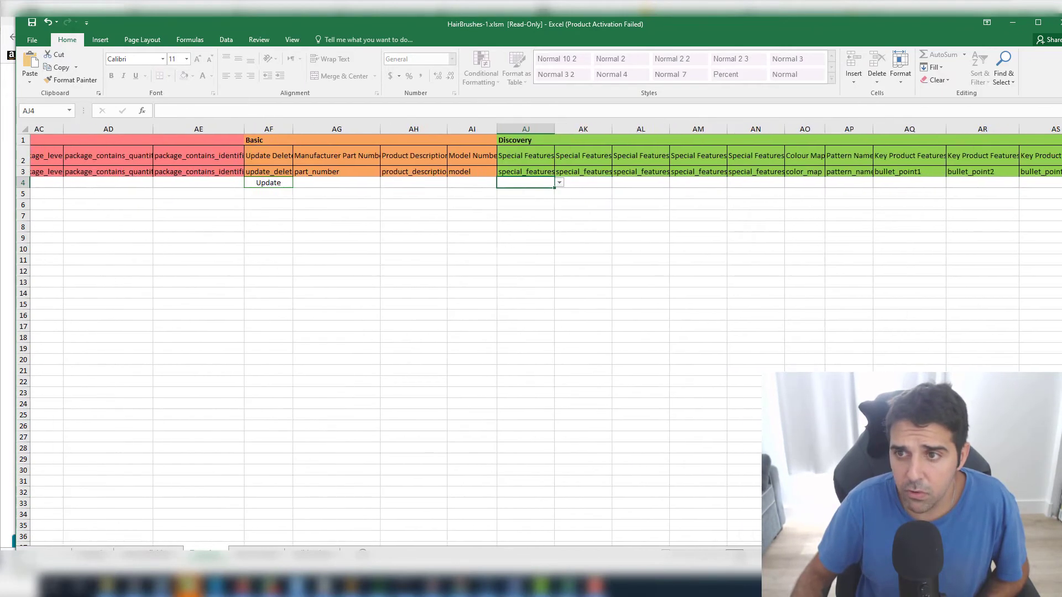
{"action": "scroll", "coordinate": [673, 422], "scroll_direction": "left", "scroll_amount": 1}
{"action": "left_click_drag", "start_coordinate": [448, 182], "coordinate": [427, 185]}
{"action": "type", "text": "b"}
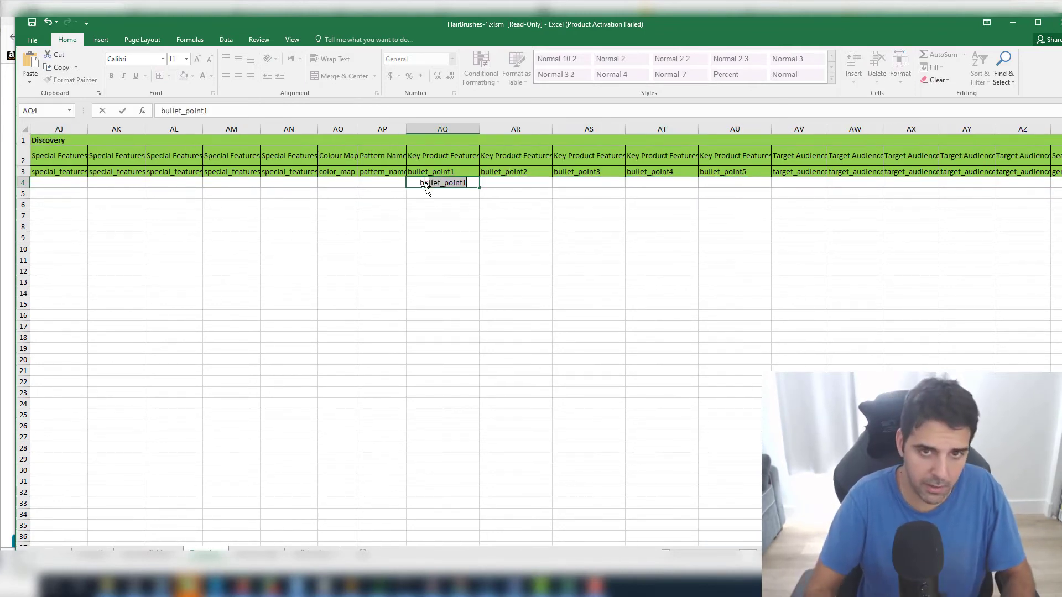
{"action": "type", "text": "ullets descr"}
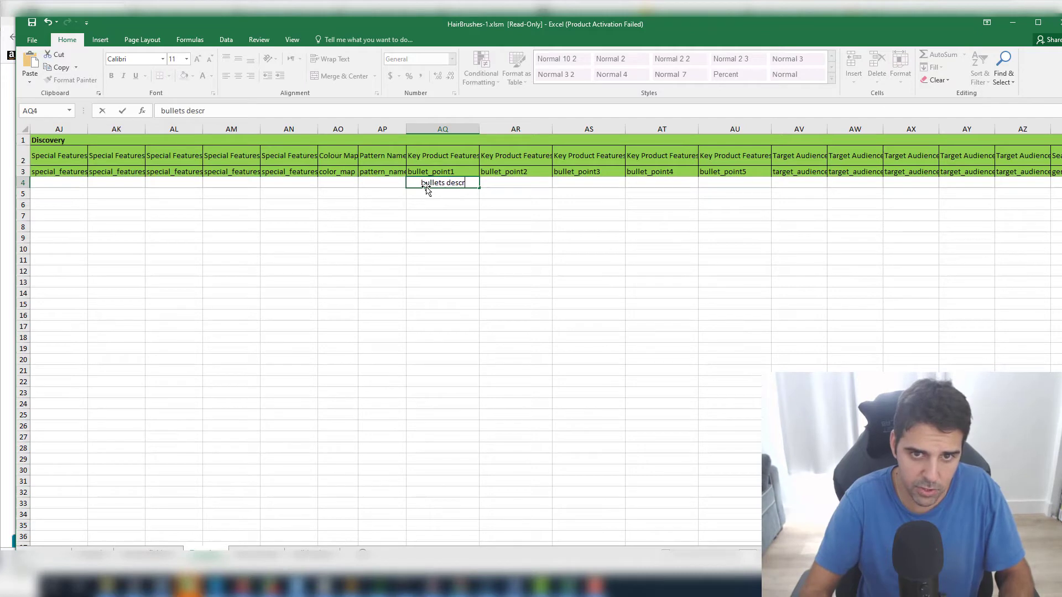
{"action": "type", "text": "iption 1"}
{"action": "left_click", "coordinate": [516, 230]}
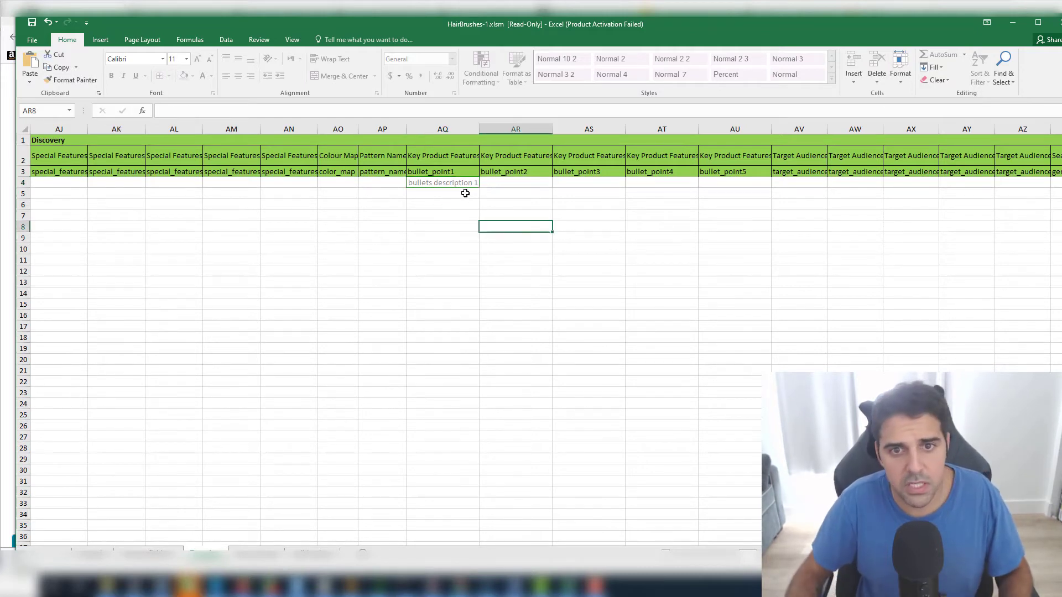
Copy the bullet text from AQ4 into bullet points AR4, AS4 and AU4
{"action": "left_click", "coordinate": [467, 183]}
{"action": "key", "text": "ctrl+c"}
{"action": "left_click", "coordinate": [525, 183]}
{"action": "key", "text": "ctrl+v"}
{"action": "left_click", "coordinate": [600, 183]}
{"action": "key", "text": "ctrl+v"}
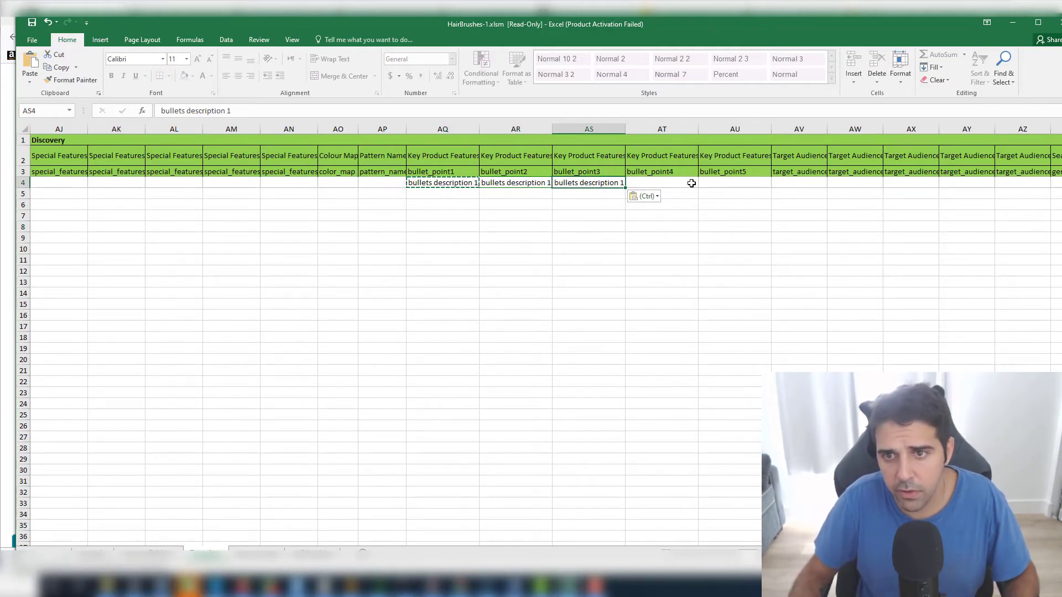
{"action": "left_click", "coordinate": [724, 183]}
{"action": "key", "text": "ctrl+v"}
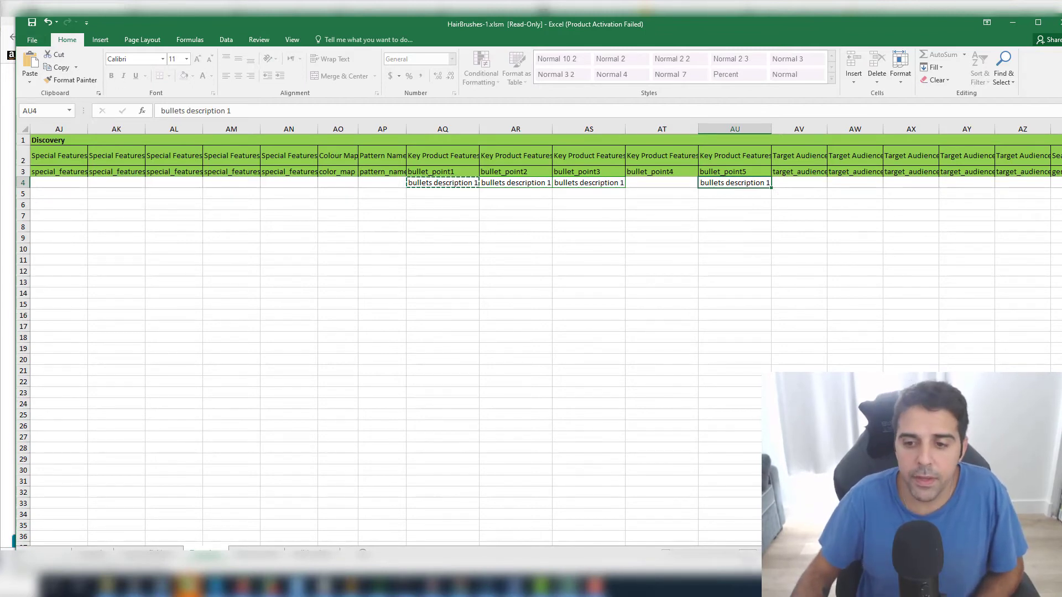
{"action": "scroll", "coordinate": [387, 276], "scroll_direction": "left", "scroll_amount": 8}
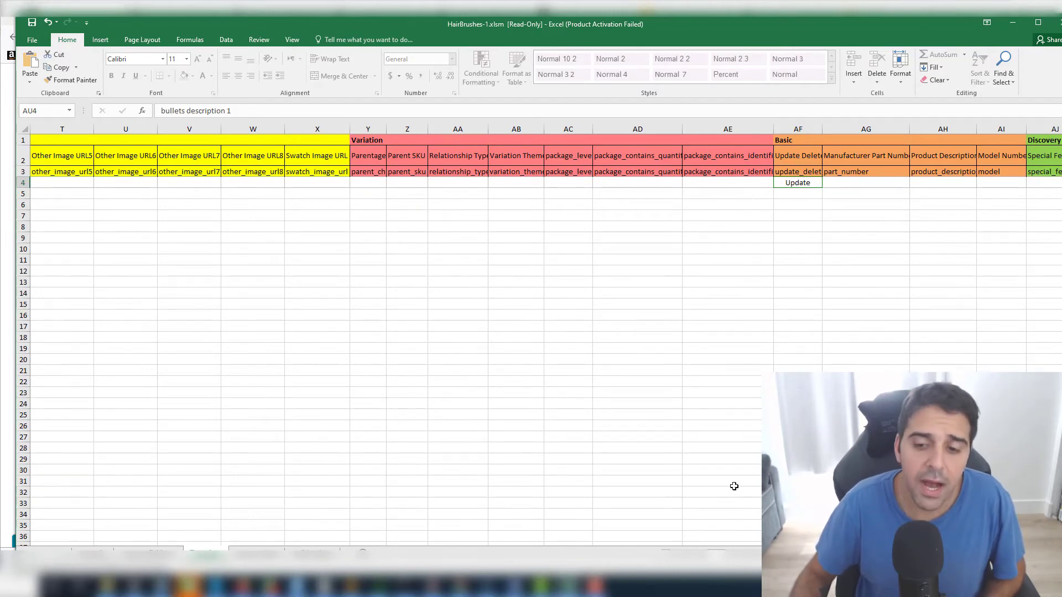
{"action": "scroll", "coordinate": [489, 246], "scroll_direction": "left", "scroll_amount": 8}
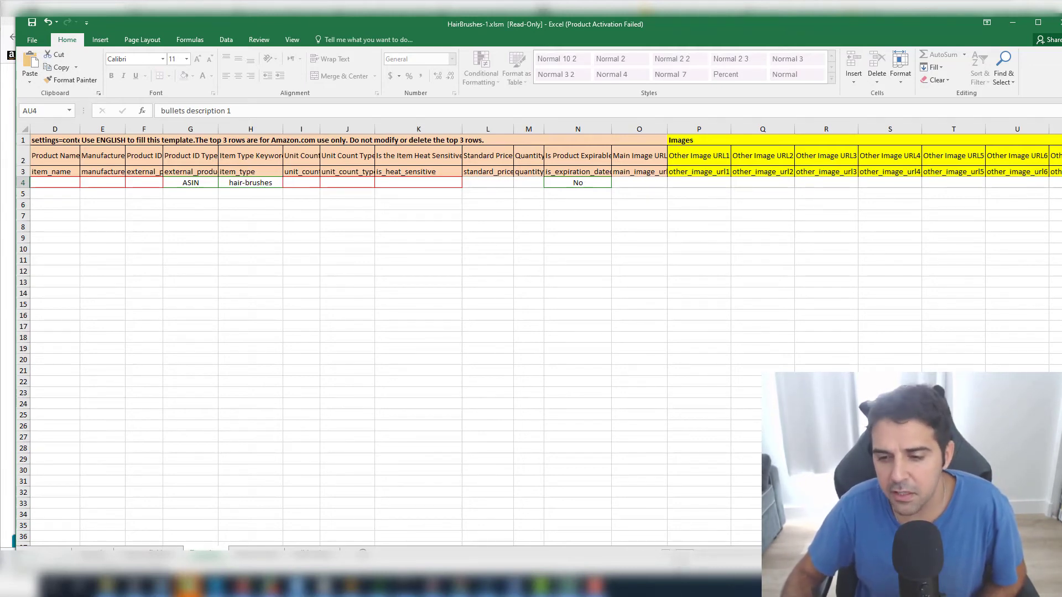
Save the filled template as Copy of HairBrushes-1.xlsm in the Downloads folder
{"action": "scroll", "coordinate": [833, 336], "scroll_direction": "right", "scroll_amount": 10}
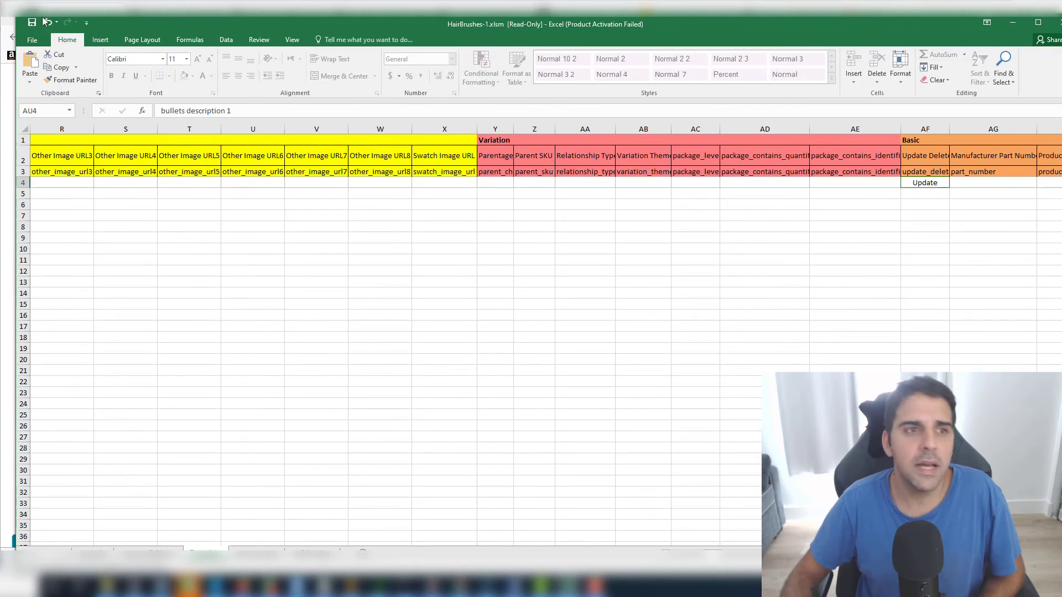
{"action": "left_click", "coordinate": [32, 40]}
{"action": "left_click", "coordinate": [61, 149]}
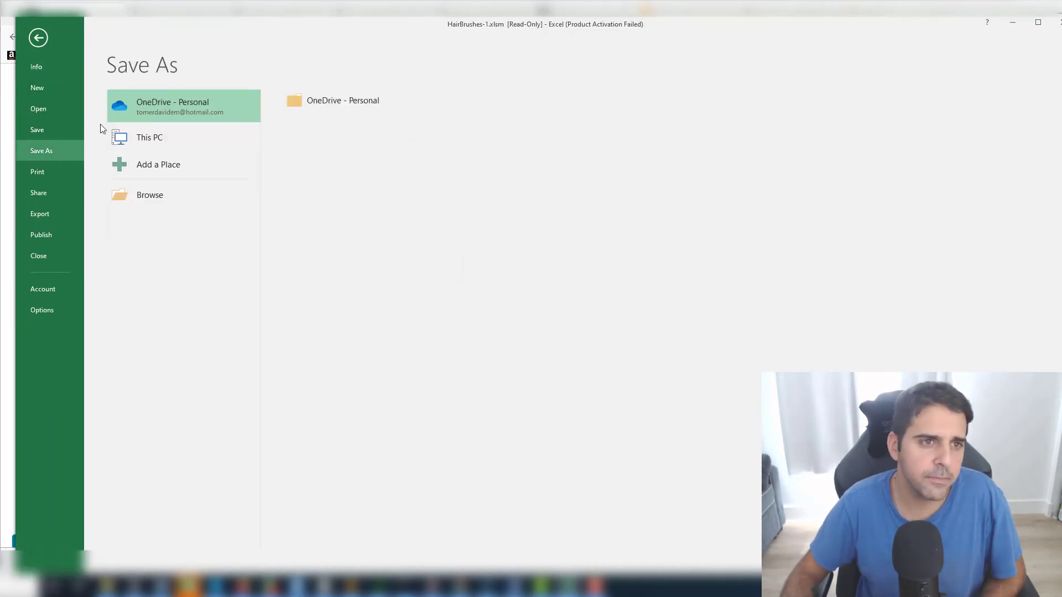
{"action": "left_click", "coordinate": [154, 195]}
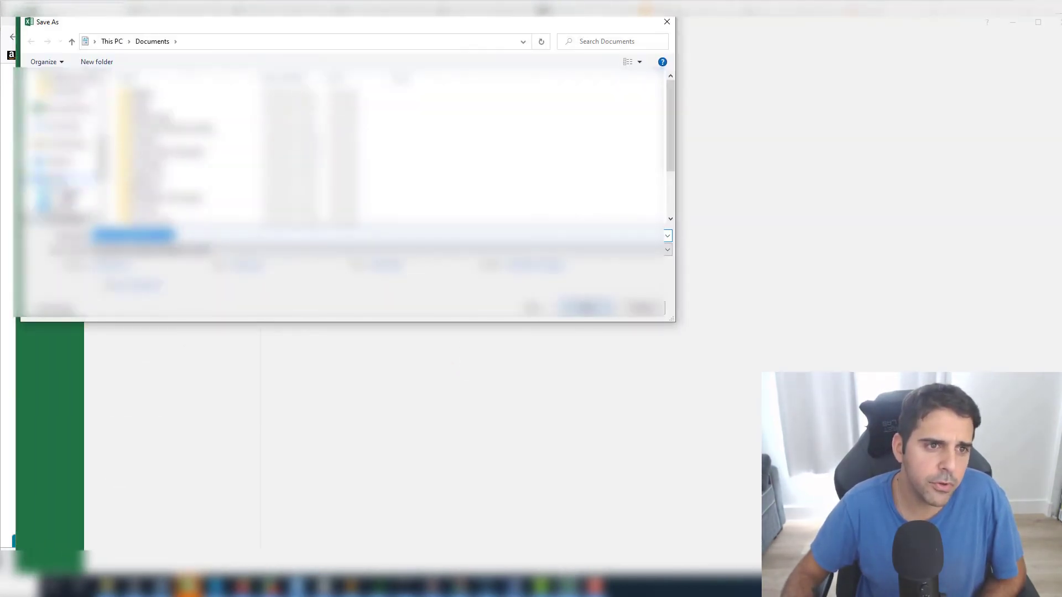
{"action": "left_click", "coordinate": [60, 209]}
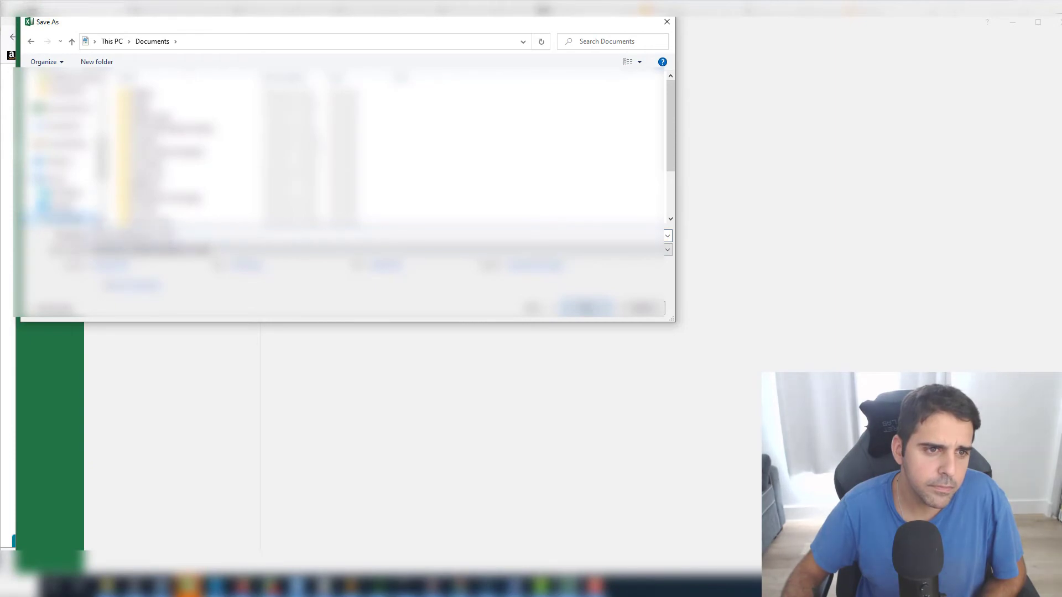
{"action": "left_click", "coordinate": [61, 218]}
{"action": "key", "text": "Return"}
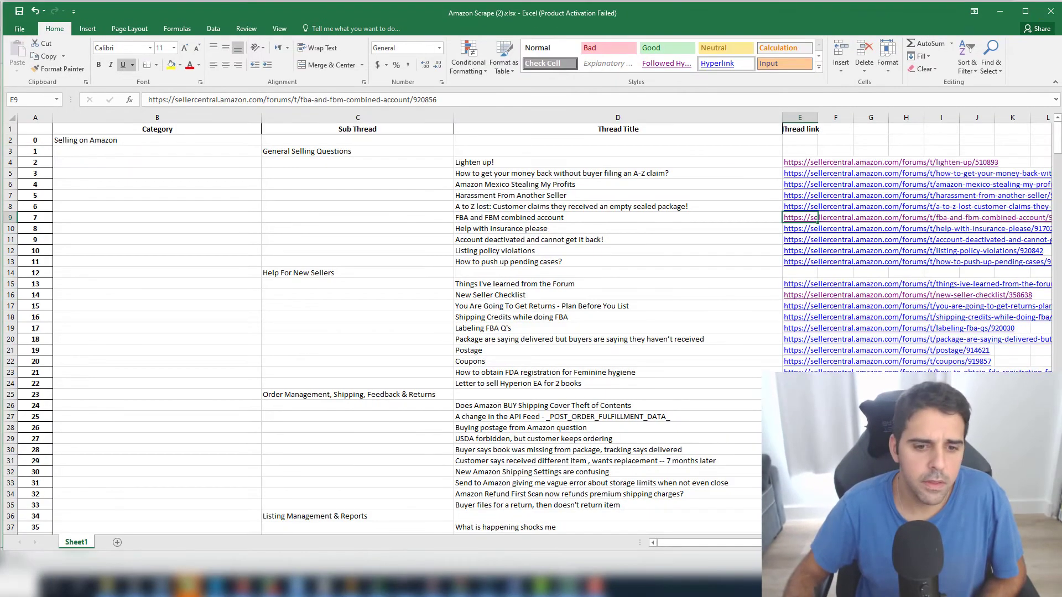
Upload Copy of HairBrushes-1.xlsm on the Upload your Inventory File page to start validation
{"action": "left_click", "coordinate": [260, 585]}
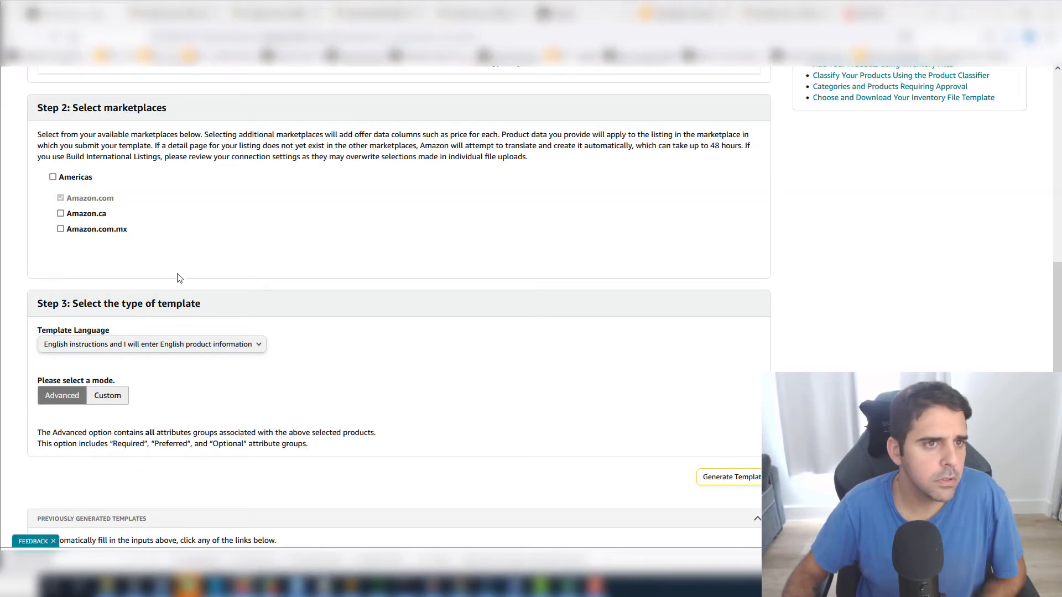
{"action": "scroll", "coordinate": [151, 213], "scroll_direction": "up", "scroll_amount": 10}
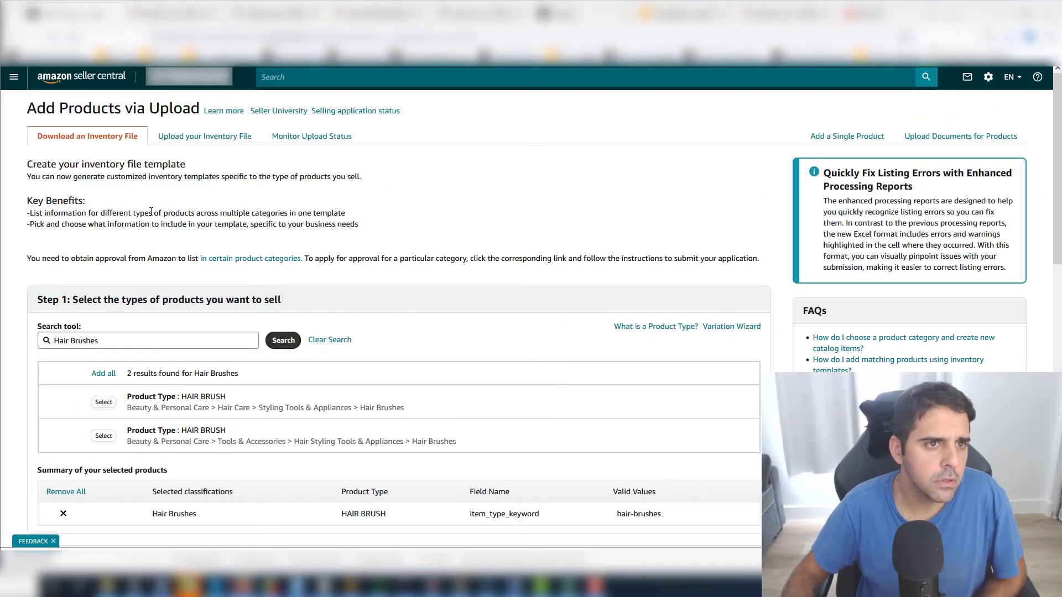
{"action": "left_click", "coordinate": [179, 142]}
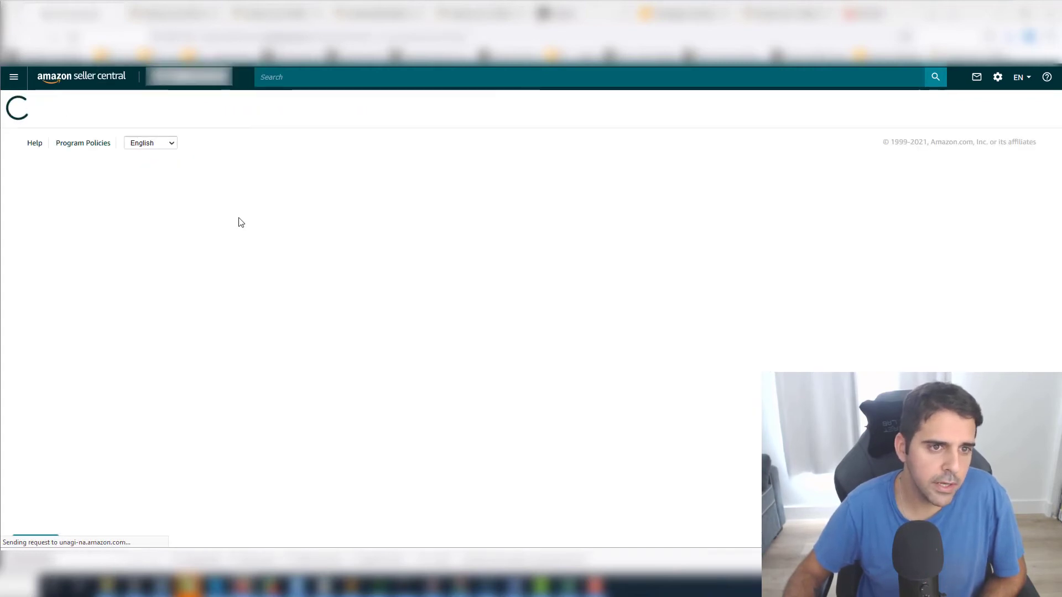
{"action": "left_click", "coordinate": [283, 270]}
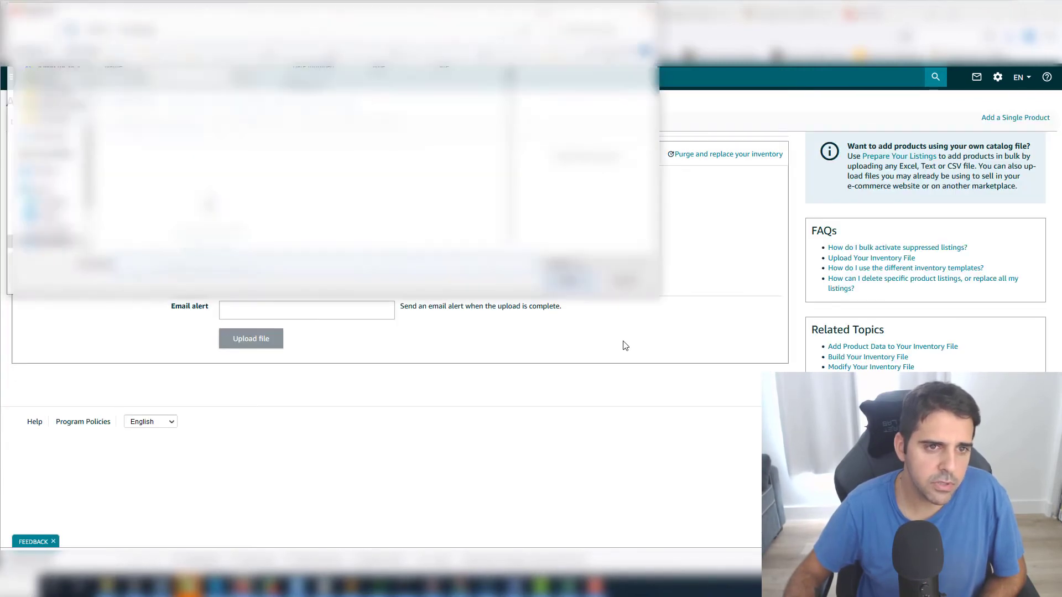
{"action": "key", "text": "Return"}
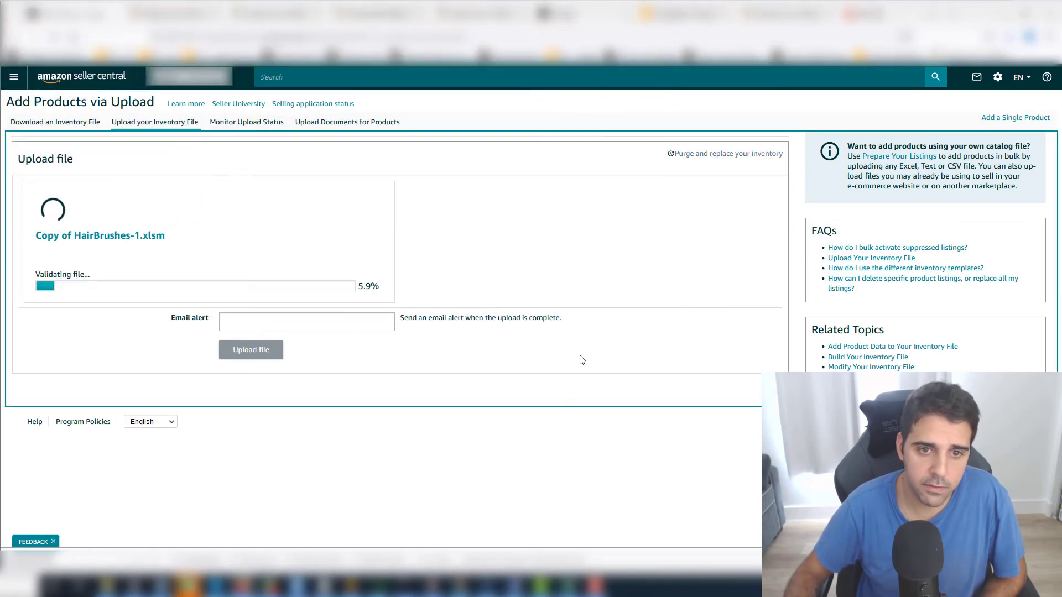